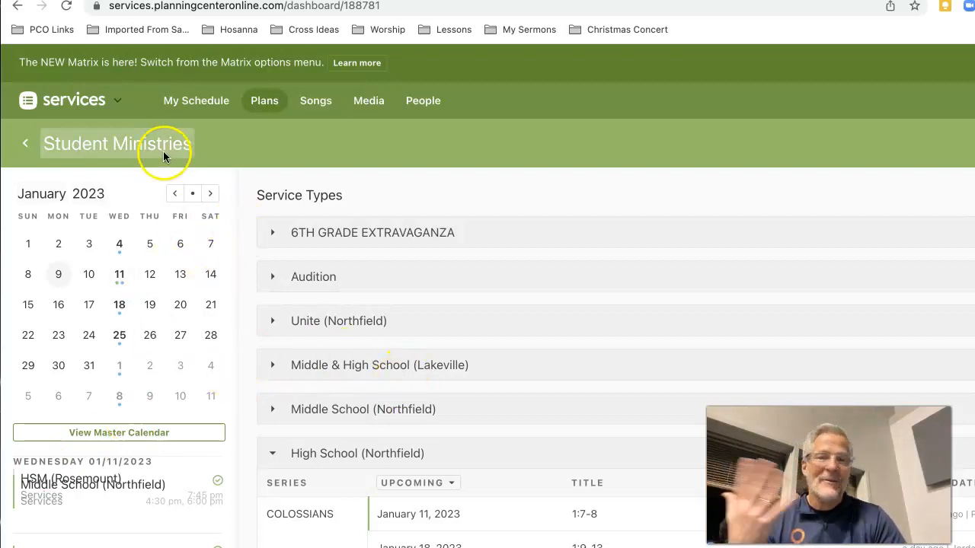
Go up to the Hosanna Church folder and reopen its Student Ministries folder.
{"action": "mouse_move", "coordinate": [271, 97]}
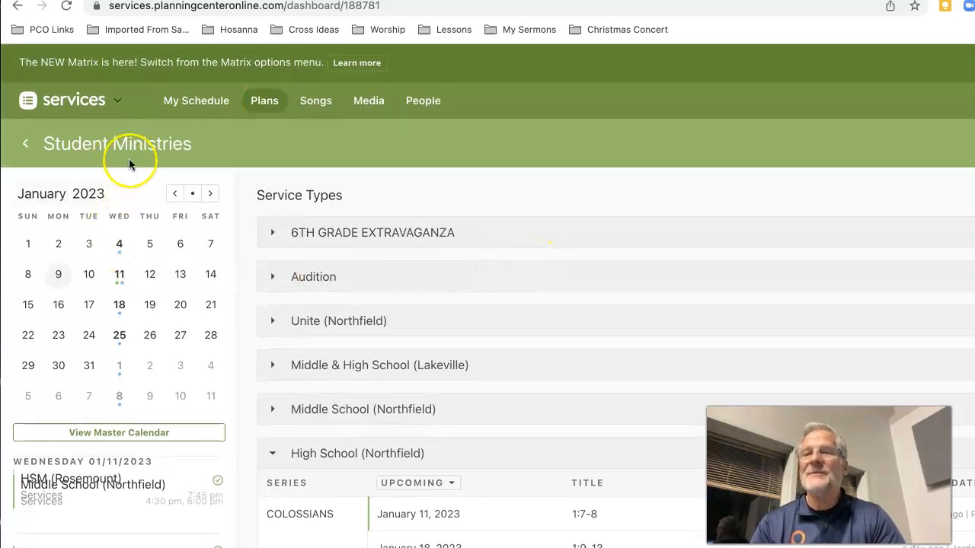
{"action": "mouse_move", "coordinate": [23, 149]}
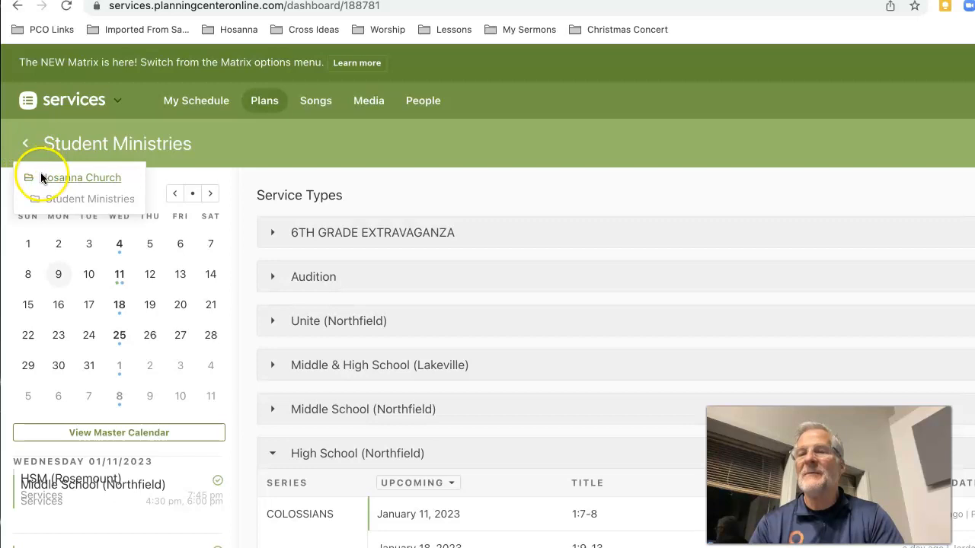
{"action": "left_click", "coordinate": [46, 180]}
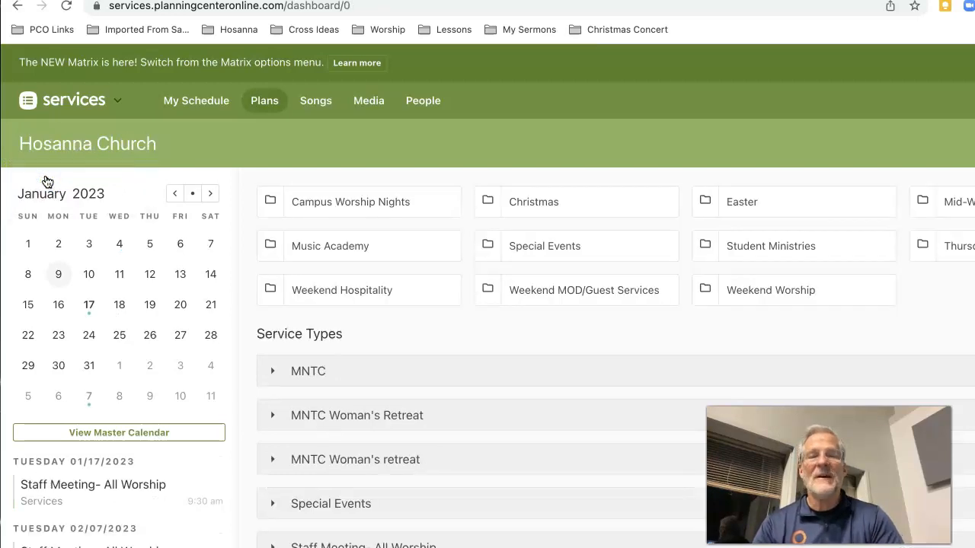
{"action": "left_click", "coordinate": [762, 250]}
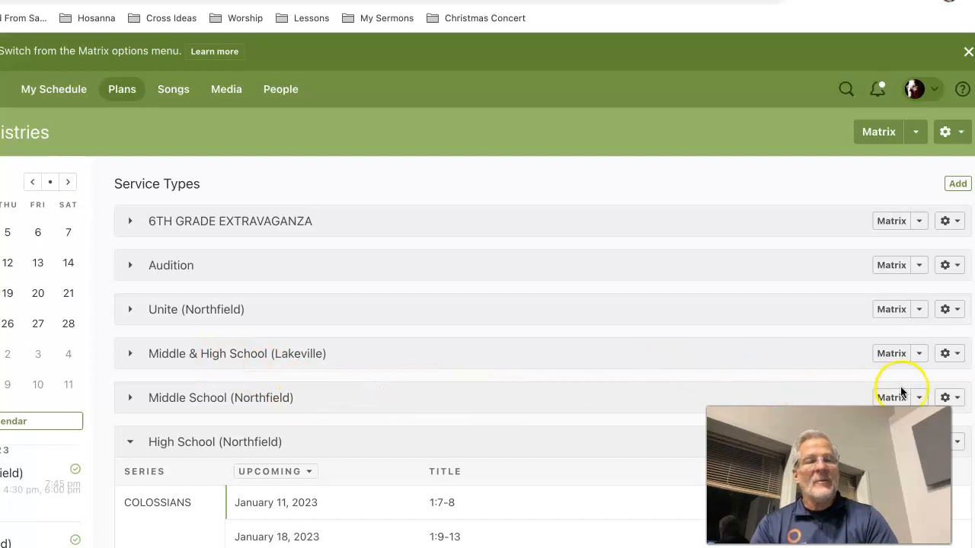
Check the matrix options for the Middle School (Northfield) service type and open its matrix.
{"action": "left_click", "coordinate": [920, 399]}
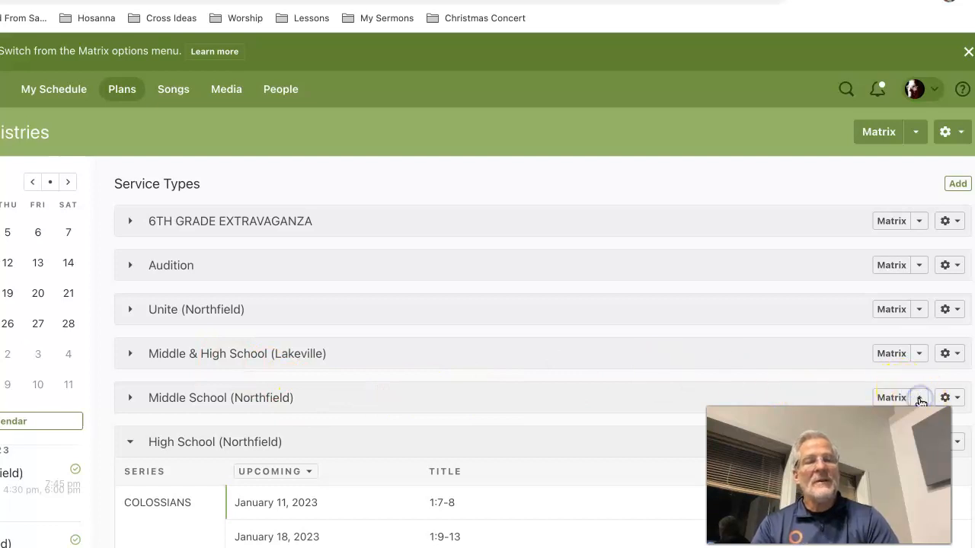
{"action": "scroll", "coordinate": [714, 343], "scroll_direction": "down", "scroll_amount": 2}
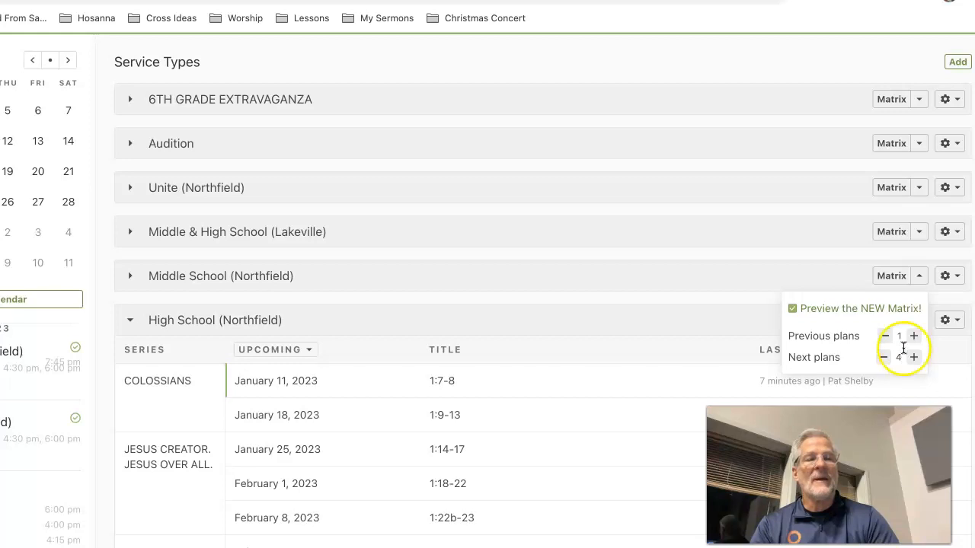
{"action": "left_click", "coordinate": [893, 279]}
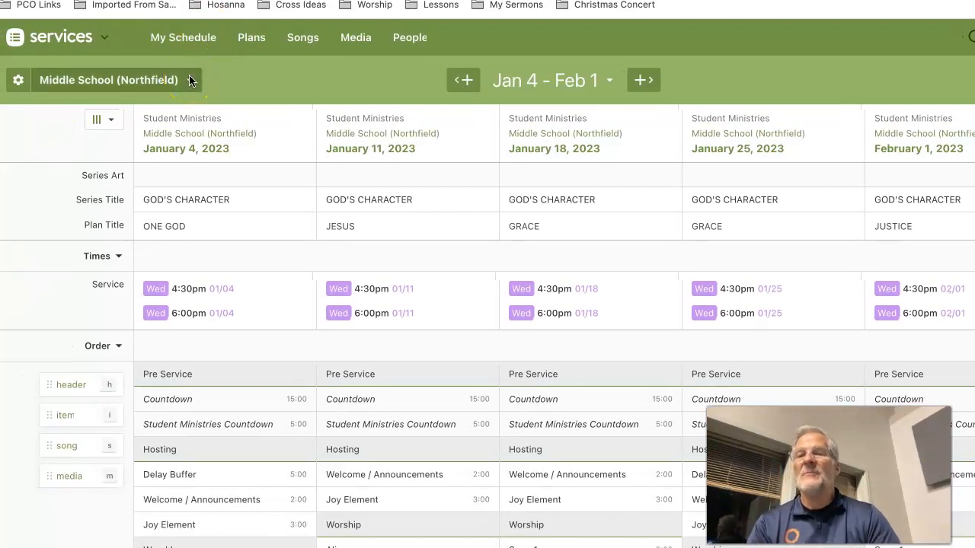
Create a new custom matrix and name it "Honey's Matrix".
{"action": "left_click", "coordinate": [188, 79]}
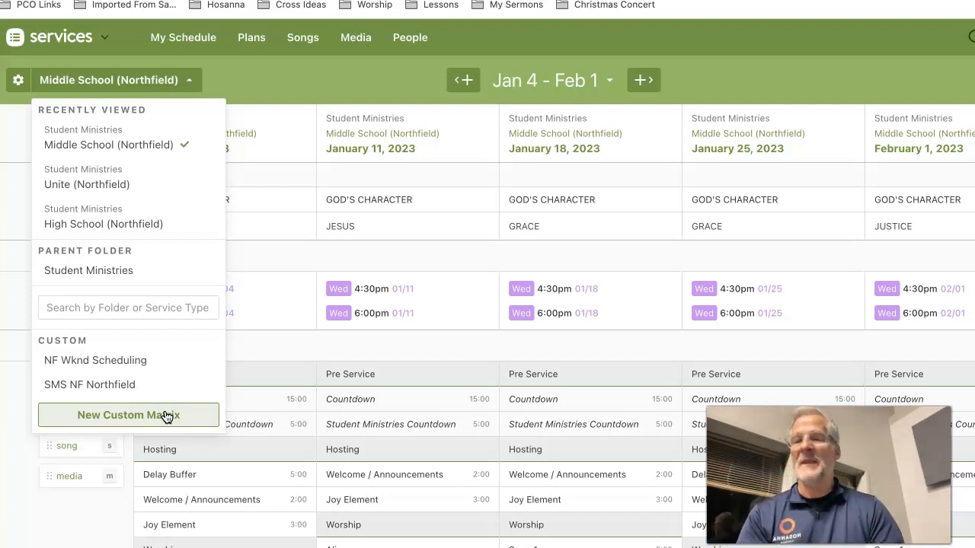
{"action": "left_click", "coordinate": [166, 415]}
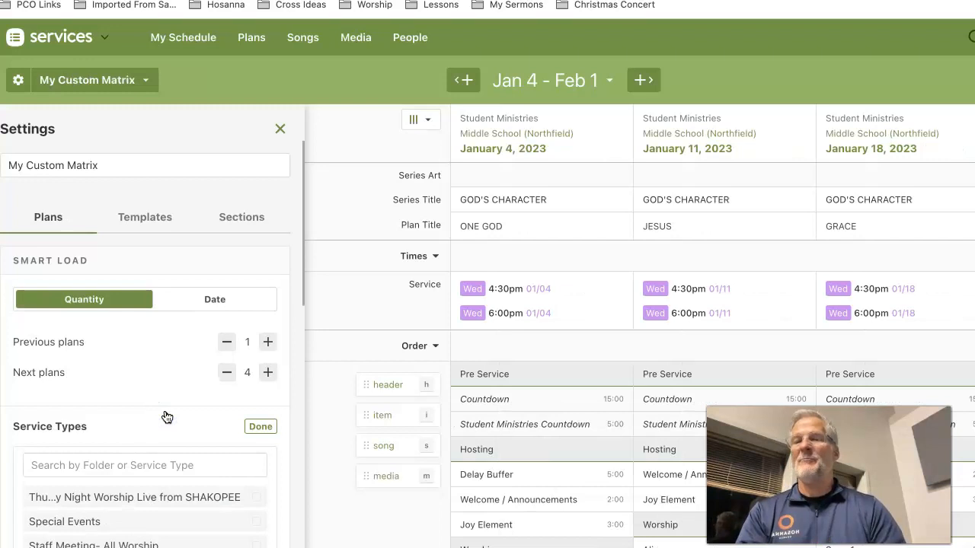
{"action": "left_click_drag", "start_coordinate": [122, 160], "coordinate": [2, 169]}
{"action": "type", "text": "Hon"}
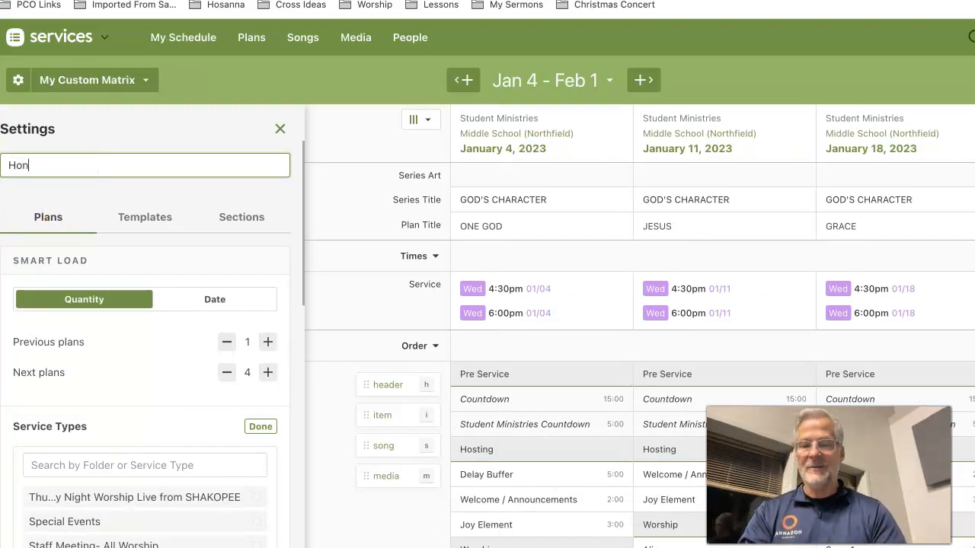
{"action": "type", "text": "ey's Matrix"}
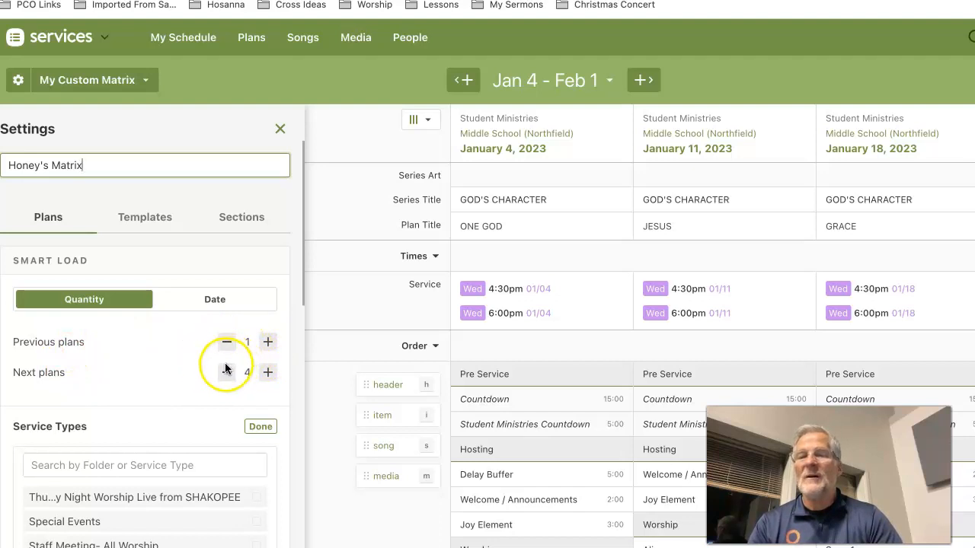
Preview the date-based smart load options and return to loading plans by quantity.
{"action": "left_click", "coordinate": [216, 302]}
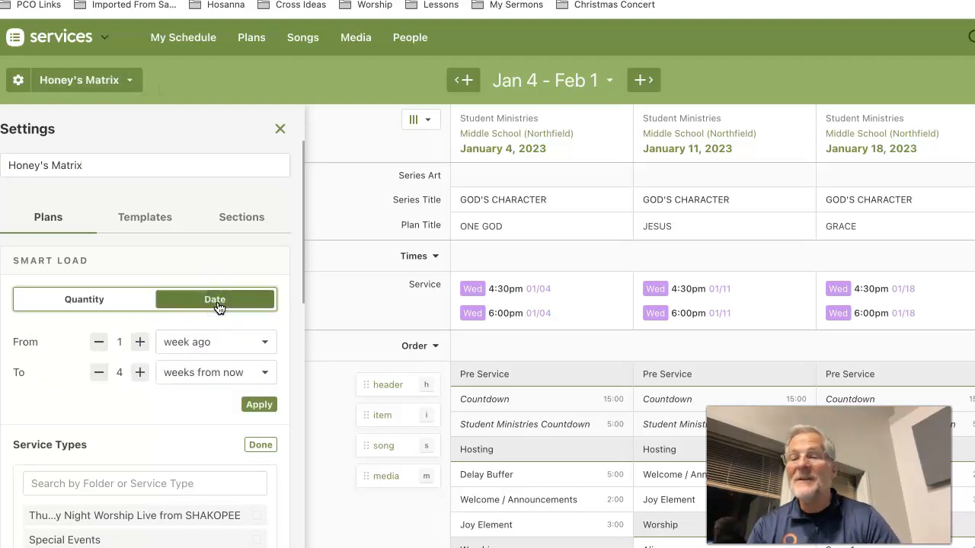
{"action": "left_click", "coordinate": [123, 303]}
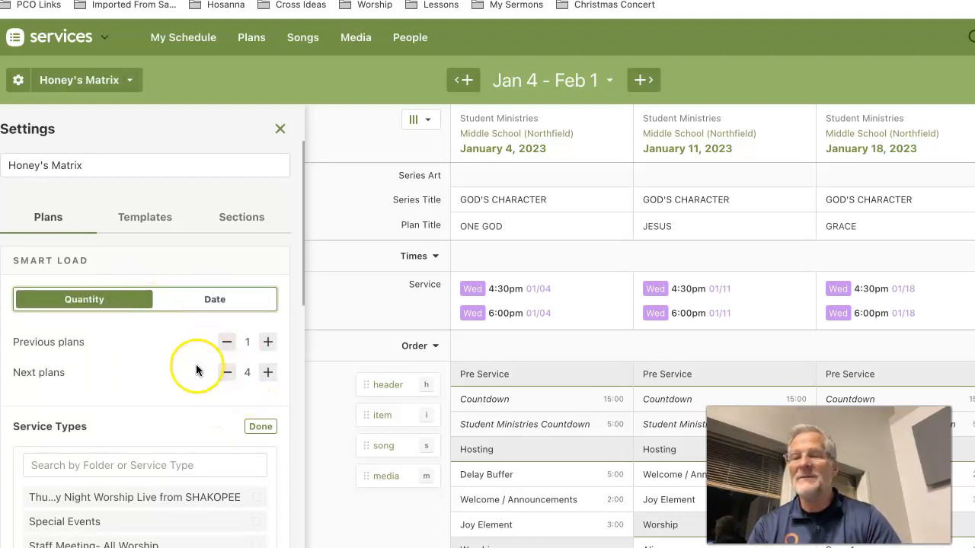
Add High School (Northfield) from the Student Ministries folder to the matrix's service types and close the settings.
{"action": "scroll", "coordinate": [179, 411], "scroll_direction": "down", "scroll_amount": 3}
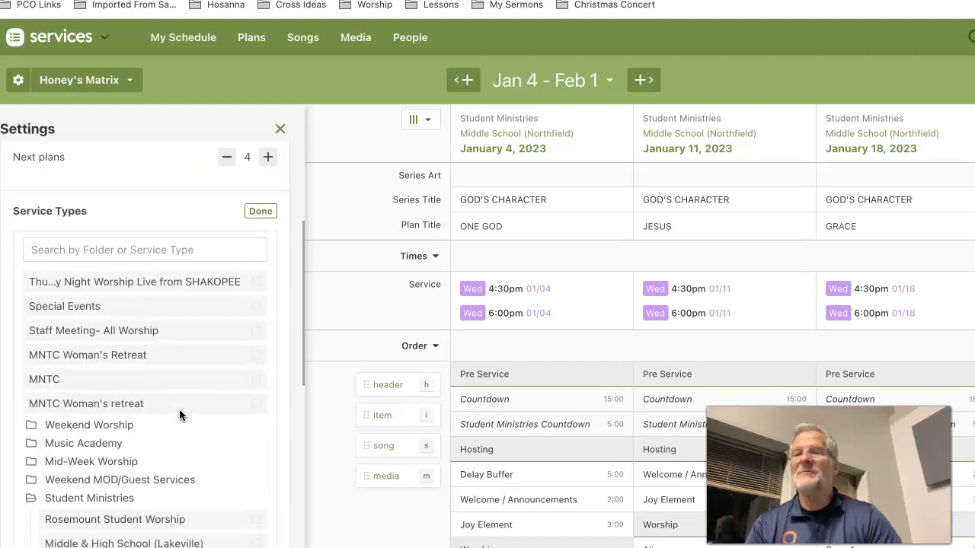
{"action": "scroll", "coordinate": [179, 409], "scroll_direction": "up", "scroll_amount": 1}
{"action": "scroll", "coordinate": [179, 408], "scroll_direction": "down", "scroll_amount": 2}
{"action": "scroll", "coordinate": [179, 409], "scroll_direction": "down", "scroll_amount": 2}
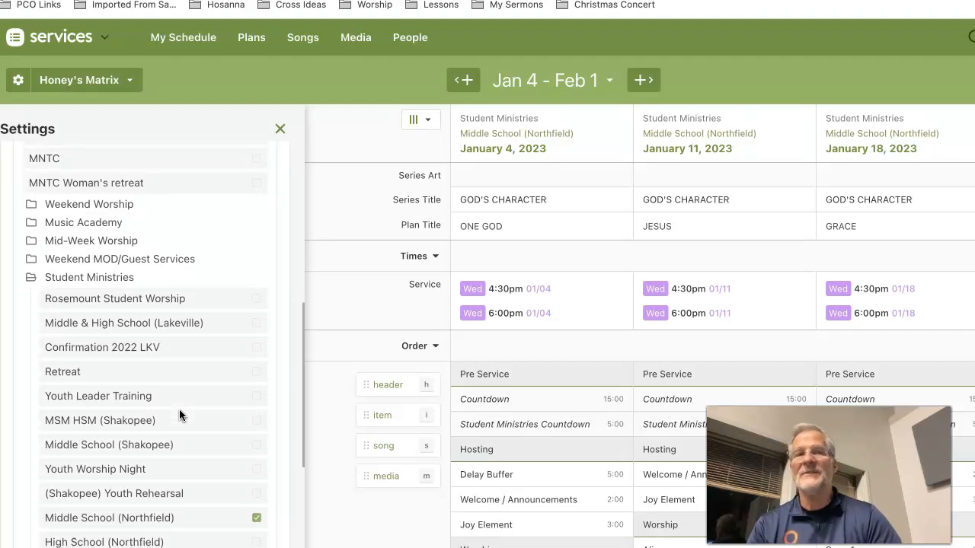
{"action": "scroll", "coordinate": [179, 409], "scroll_direction": "down", "scroll_amount": 3}
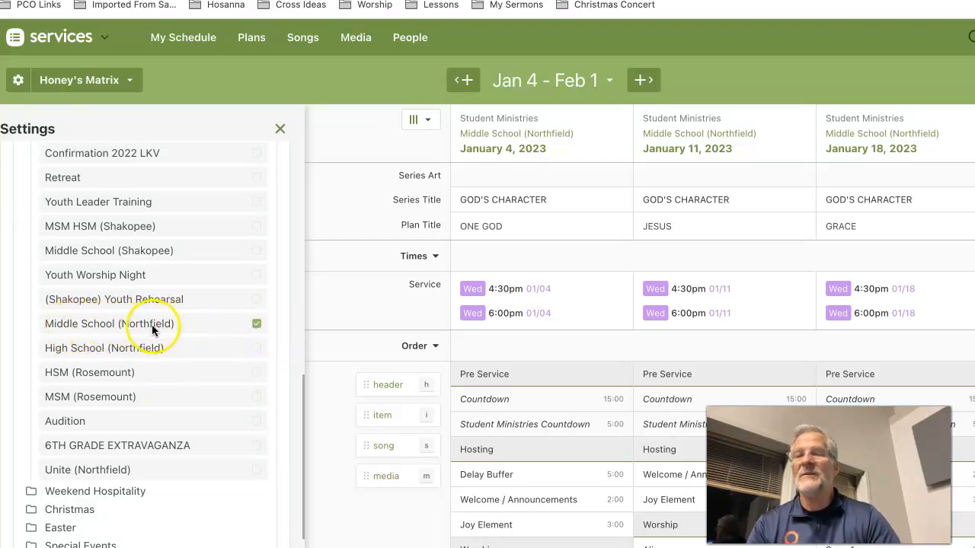
{"action": "left_click", "coordinate": [258, 349]}
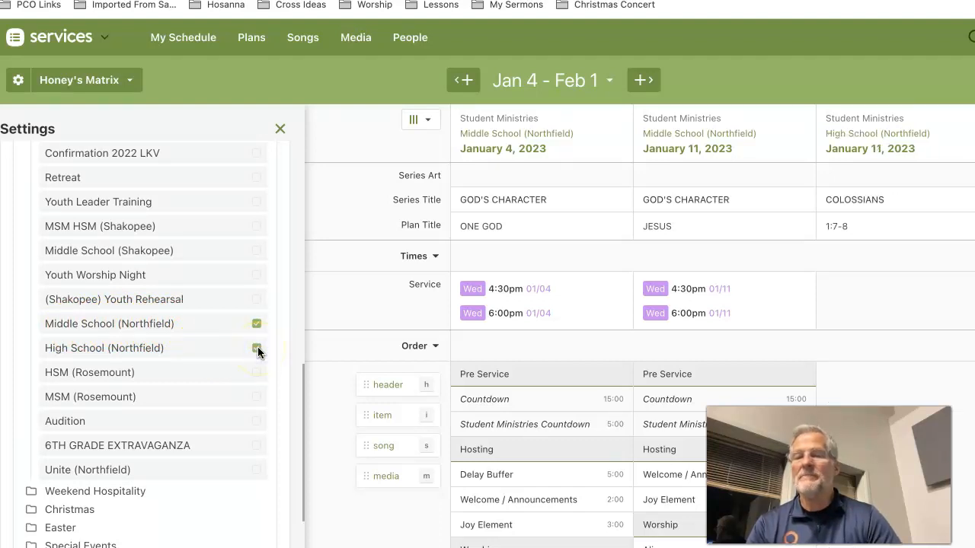
{"action": "scroll", "coordinate": [226, 318], "scroll_direction": "up", "scroll_amount": 2}
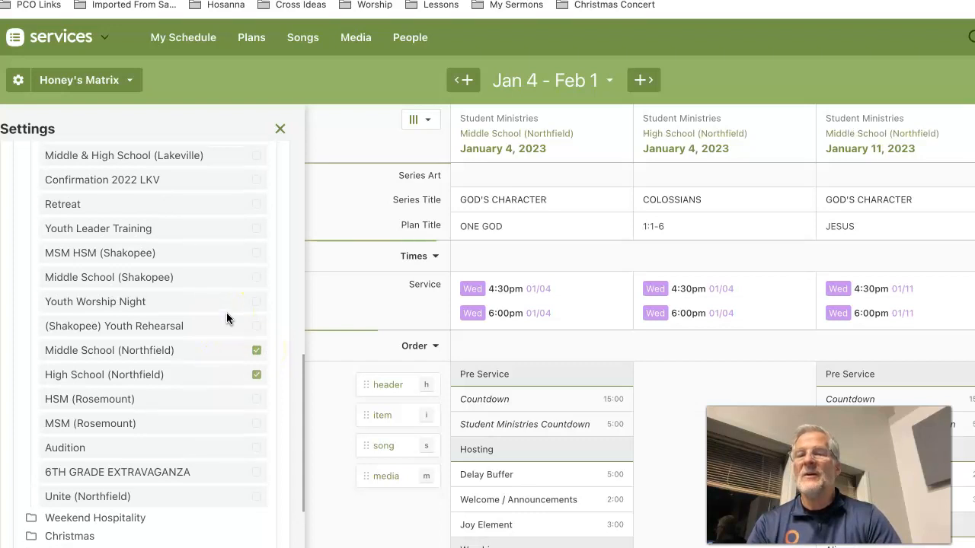
{"action": "scroll", "coordinate": [226, 319], "scroll_direction": "up", "scroll_amount": 10}
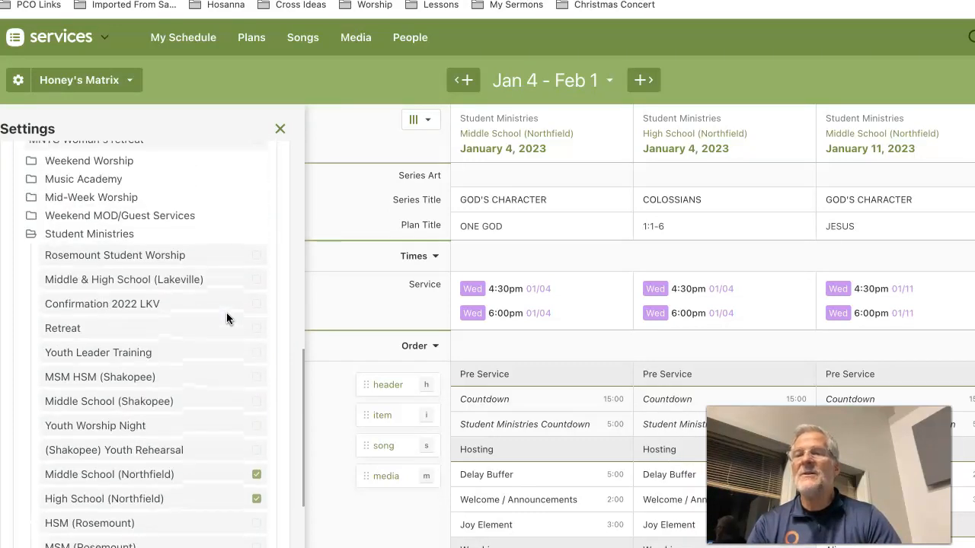
{"action": "scroll", "coordinate": [226, 319], "scroll_direction": "up", "scroll_amount": 1}
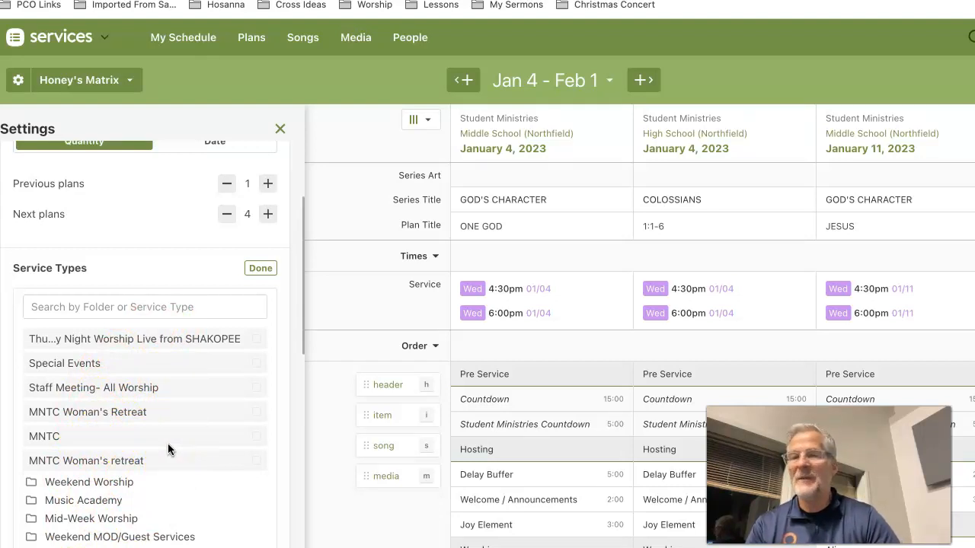
{"action": "left_click", "coordinate": [261, 269]}
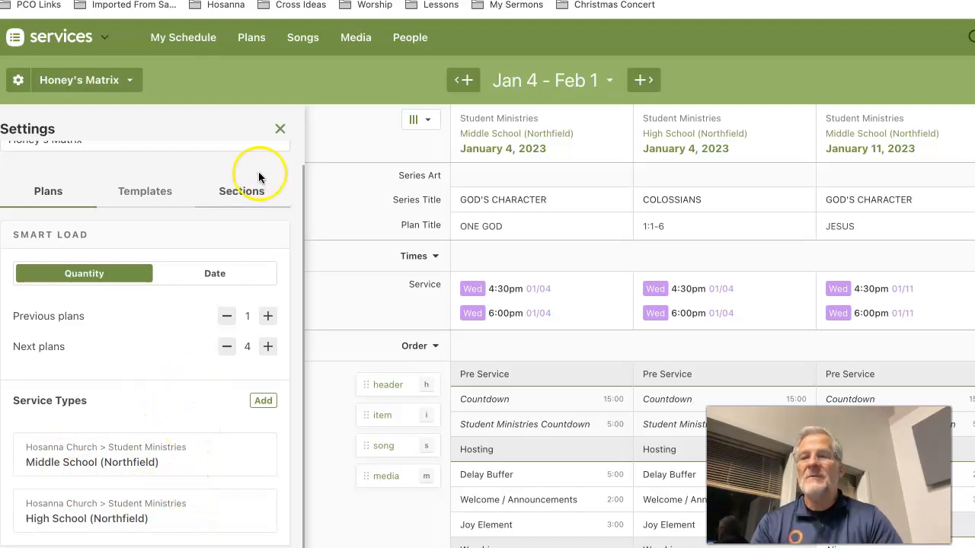
{"action": "left_click", "coordinate": [281, 131]}
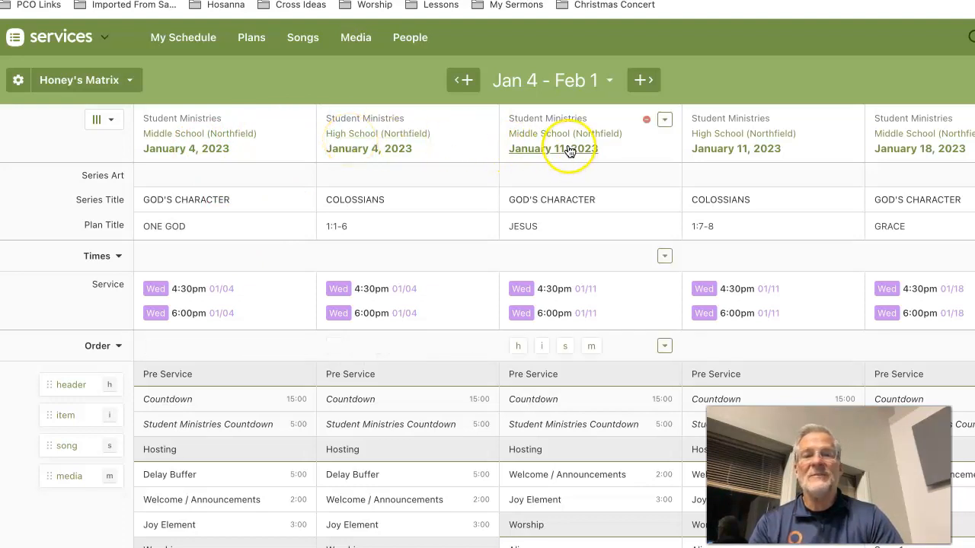
Look across the alternating Middle School and High School plan columns from January 4 to February 1, 2023.
{"action": "scroll", "coordinate": [715, 142], "scroll_direction": "right", "scroll_amount": 10}
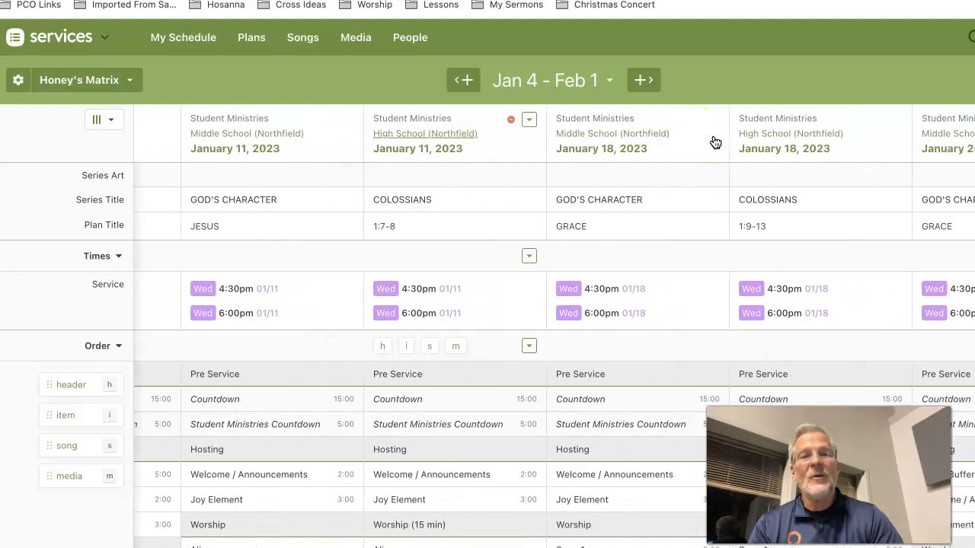
{"action": "scroll", "coordinate": [714, 142], "scroll_direction": "right", "scroll_amount": 3}
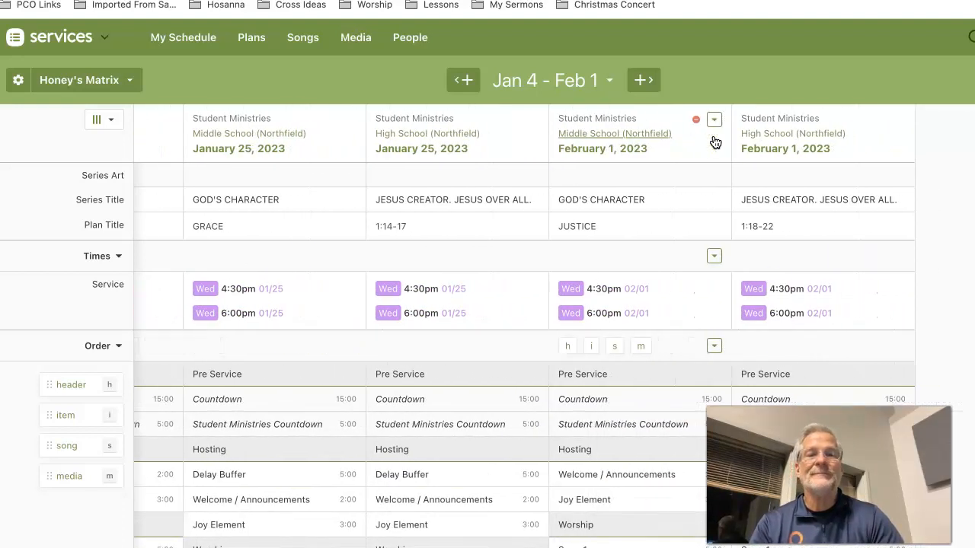
{"action": "scroll", "coordinate": [714, 142], "scroll_direction": "left", "scroll_amount": 4}
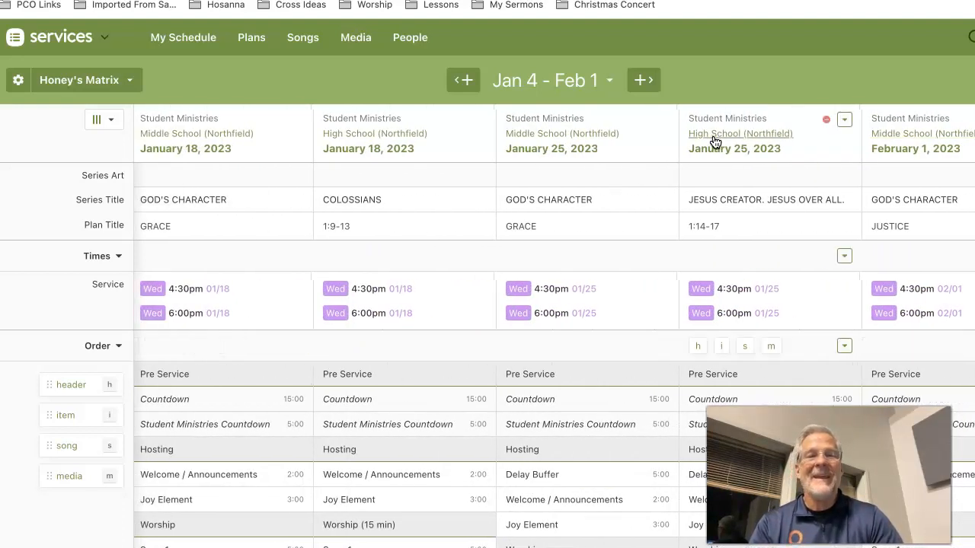
{"action": "scroll", "coordinate": [714, 143], "scroll_direction": "left", "scroll_amount": 3}
{"action": "scroll", "coordinate": [715, 142], "scroll_direction": "left", "scroll_amount": 3}
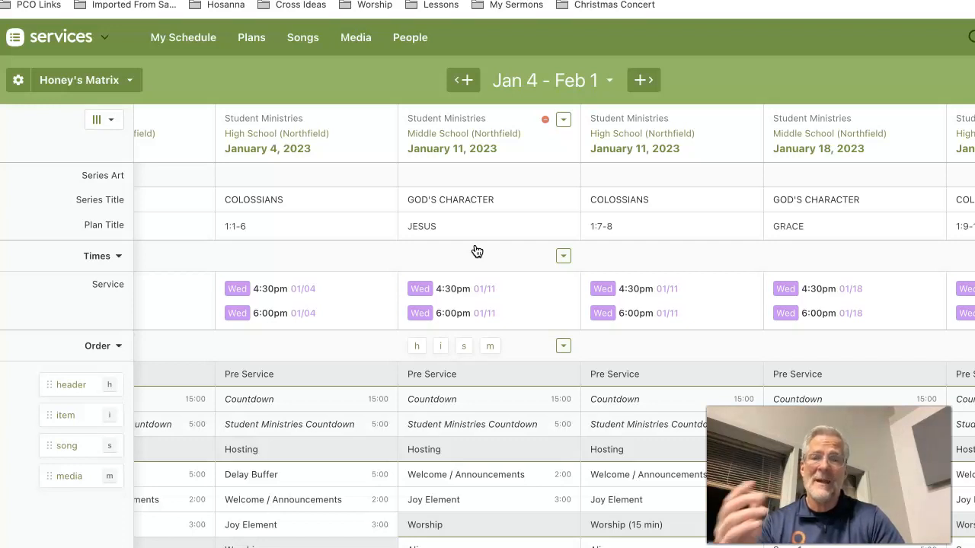
{"action": "scroll", "coordinate": [388, 282], "scroll_direction": "left", "scroll_amount": 3}
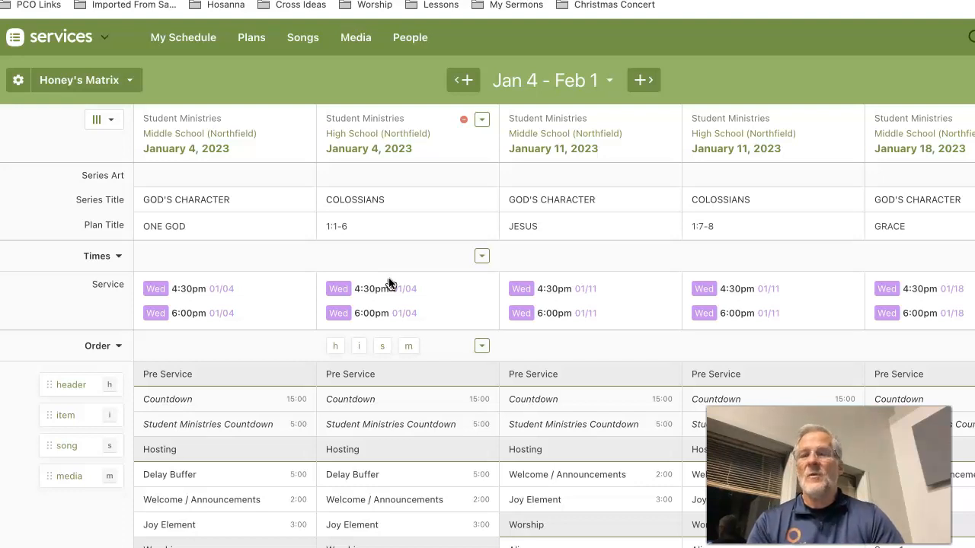
Examine the plans' service orders and their speaker, production, band and vocal assignments down the matrix.
{"action": "scroll", "coordinate": [388, 284], "scroll_direction": "down", "scroll_amount": 5}
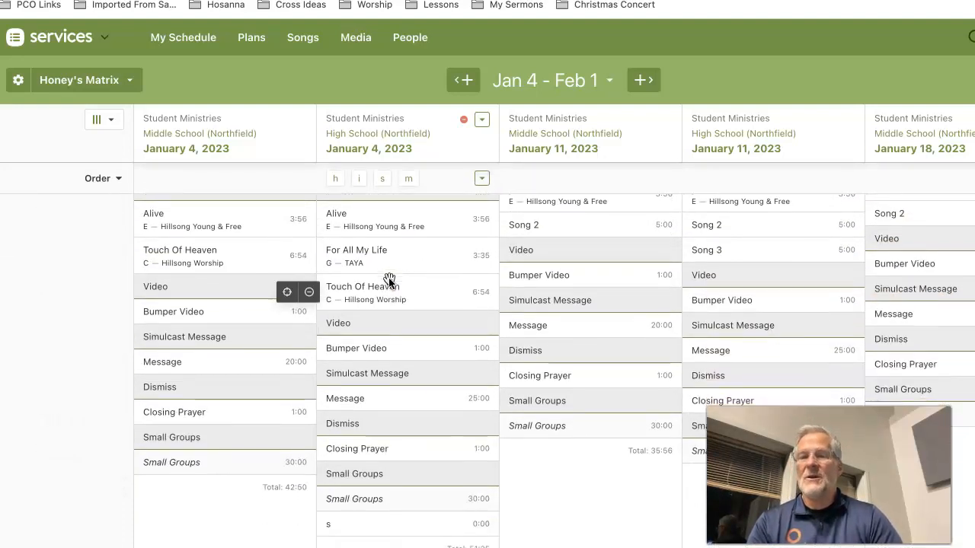
{"action": "scroll", "coordinate": [388, 281], "scroll_direction": "down", "scroll_amount": 5}
{"action": "scroll", "coordinate": [388, 281], "scroll_direction": "up", "scroll_amount": 2}
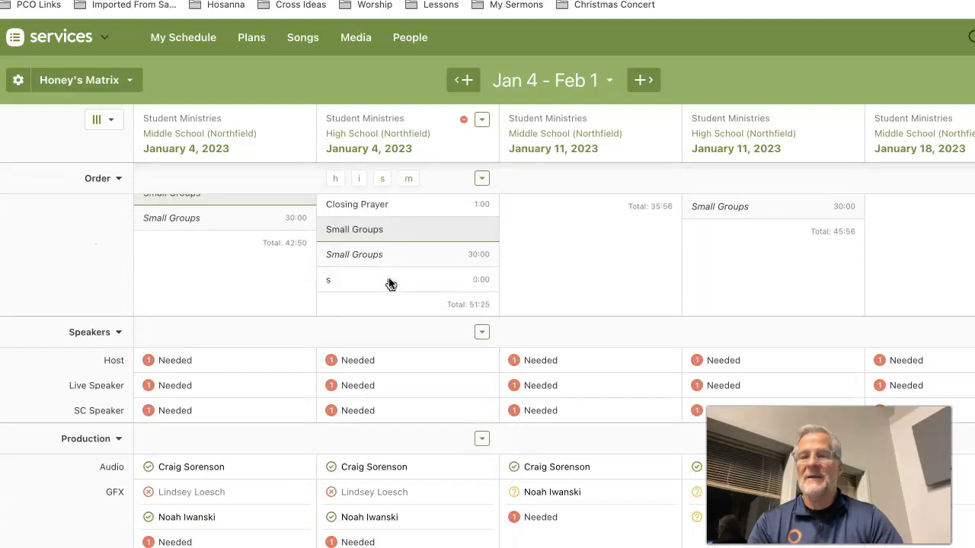
{"action": "scroll", "coordinate": [390, 284], "scroll_direction": "up", "scroll_amount": 12}
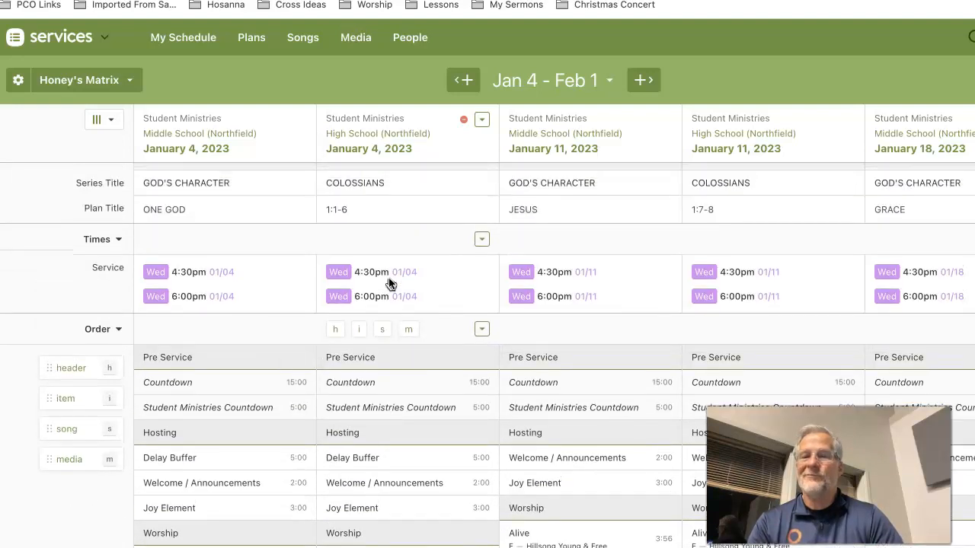
{"action": "scroll", "coordinate": [388, 283], "scroll_direction": "up", "scroll_amount": 1}
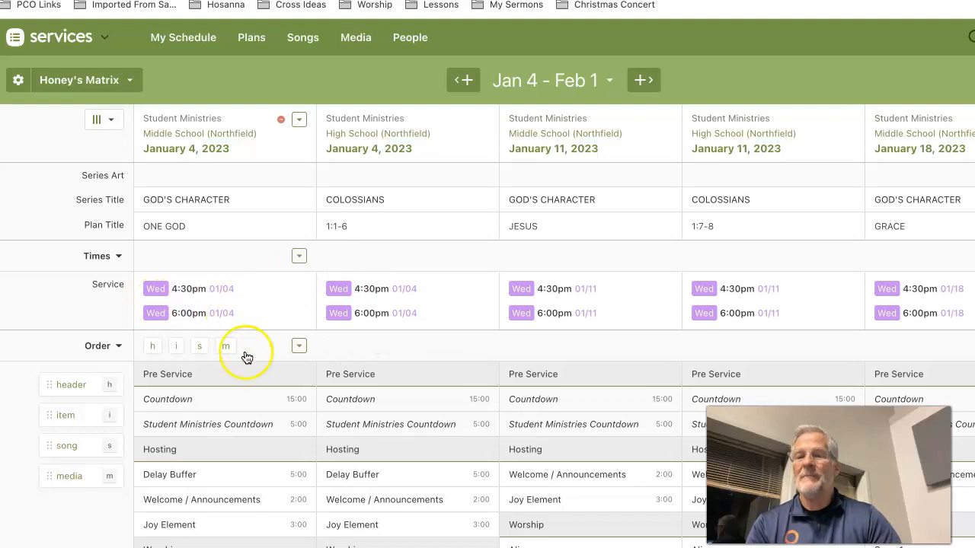
{"action": "scroll", "coordinate": [257, 366], "scroll_direction": "down", "scroll_amount": 15}
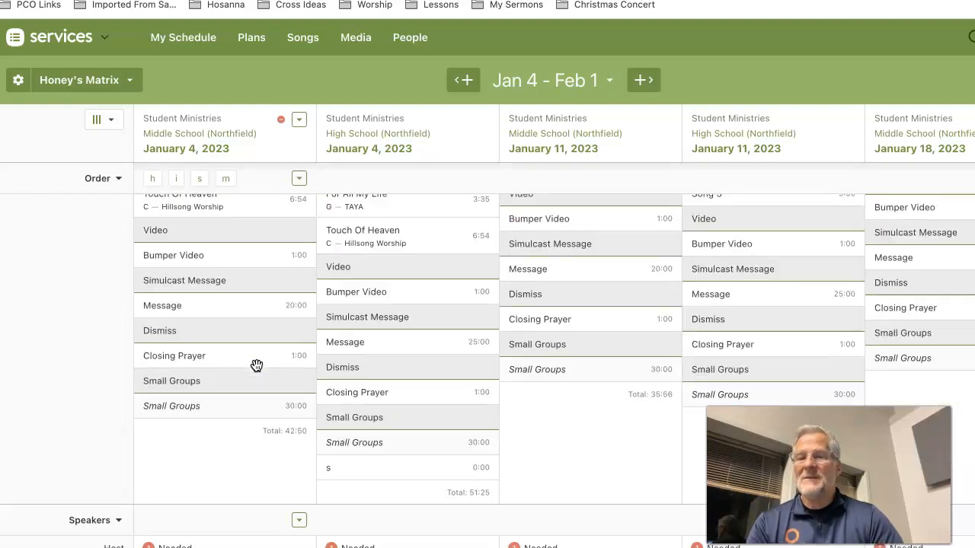
{"action": "scroll", "coordinate": [256, 367], "scroll_direction": "down", "scroll_amount": 2}
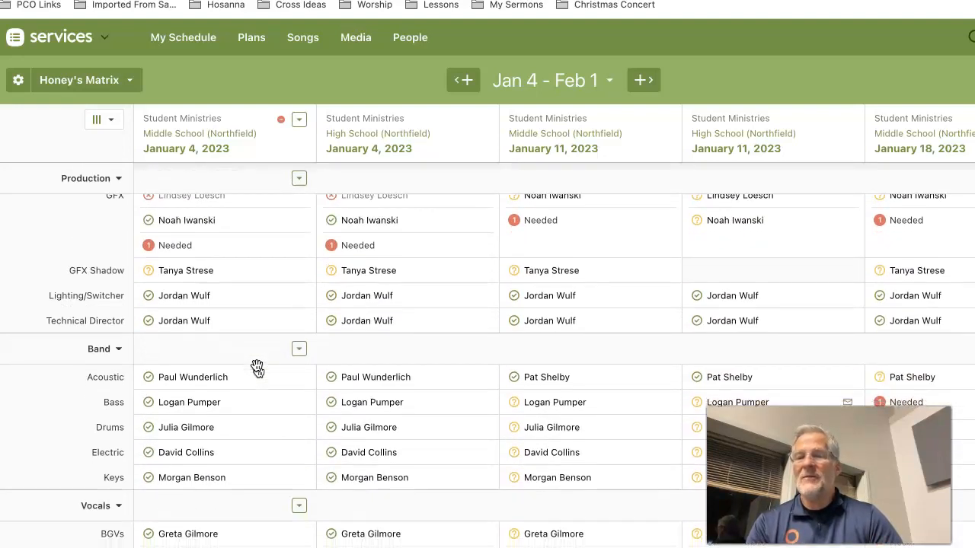
{"action": "scroll", "coordinate": [256, 367], "scroll_direction": "up", "scroll_amount": 4}
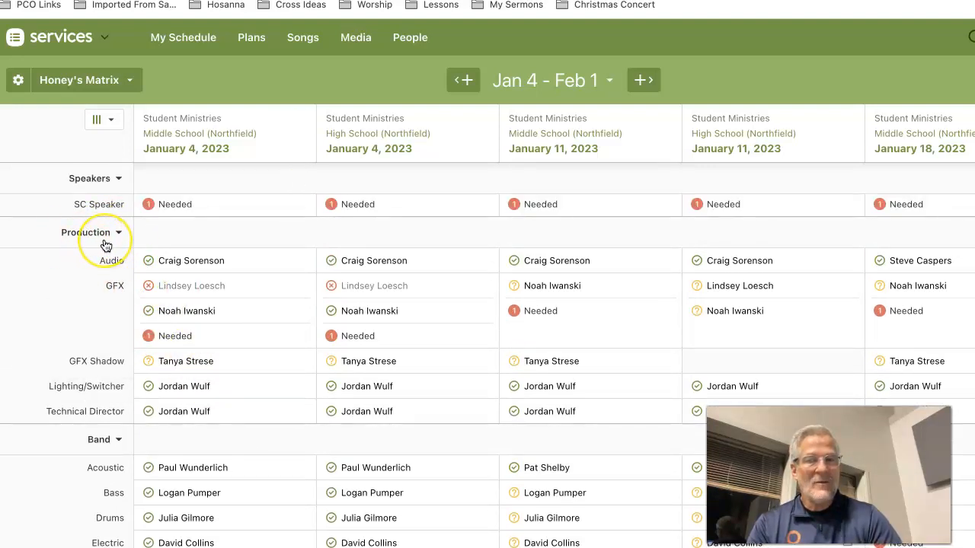
{"action": "scroll", "coordinate": [104, 246], "scroll_direction": "up", "scroll_amount": 8}
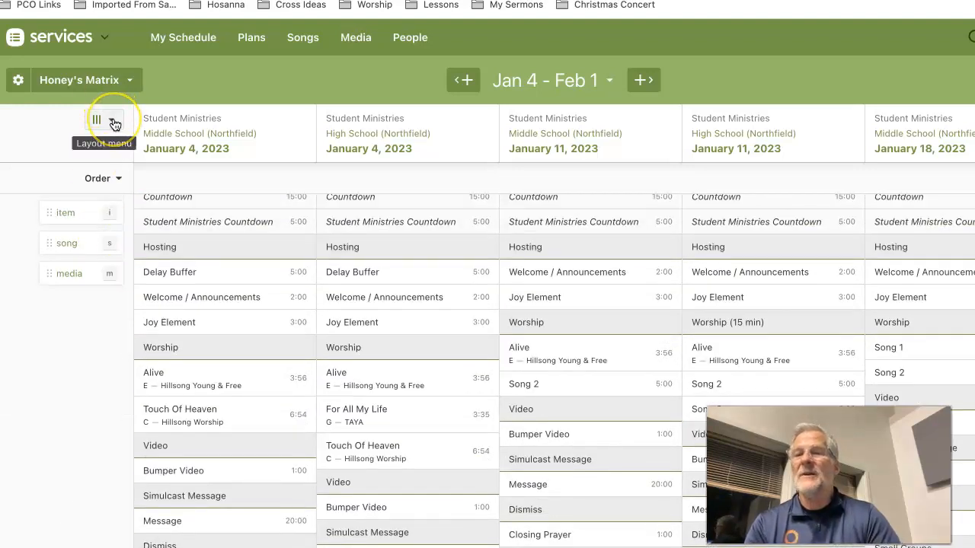
Preview the matrix's layout and show-all-positions options without changing the layout.
{"action": "left_click", "coordinate": [114, 124]}
{"action": "left_click", "coordinate": [85, 125]}
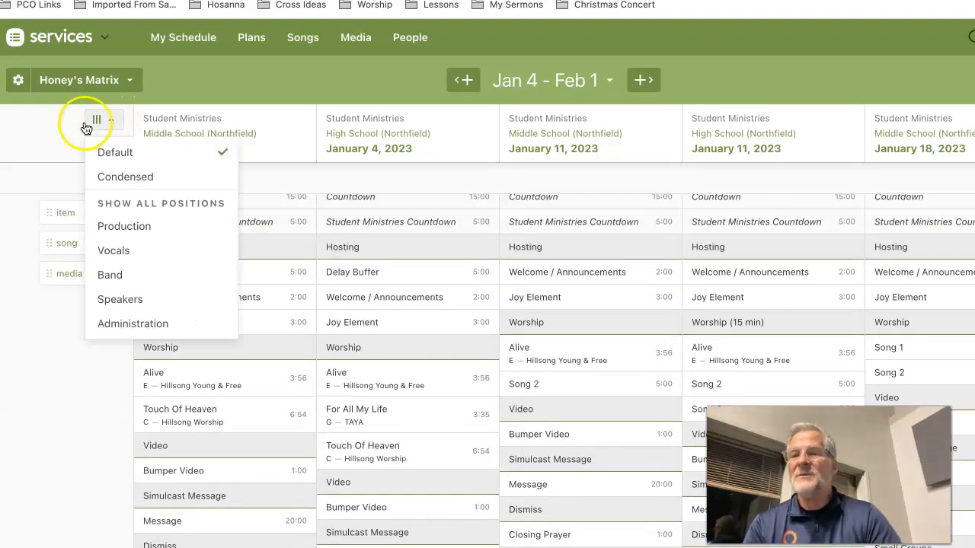
{"action": "left_click", "coordinate": [63, 122]}
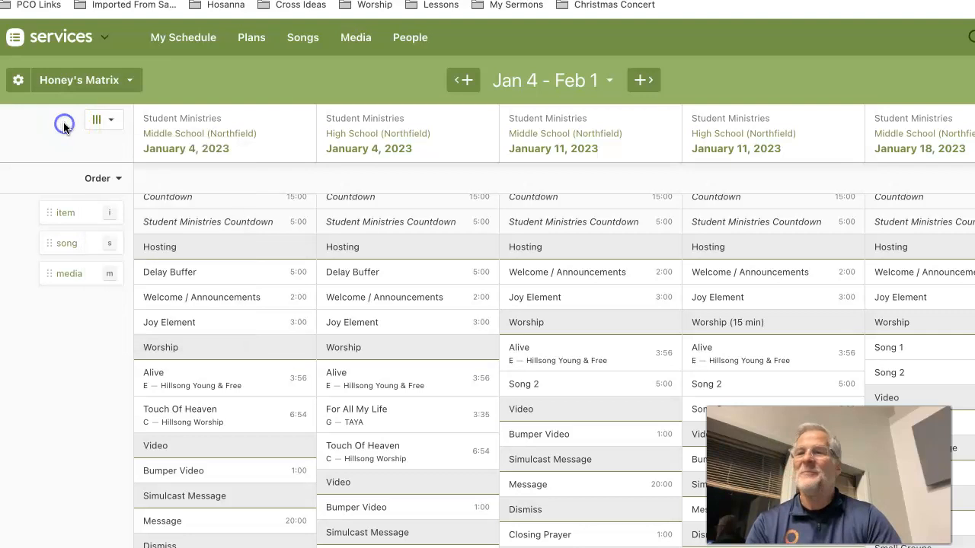
Hide the Production team in the matrix's section settings and close the settings.
{"action": "left_click", "coordinate": [18, 81]}
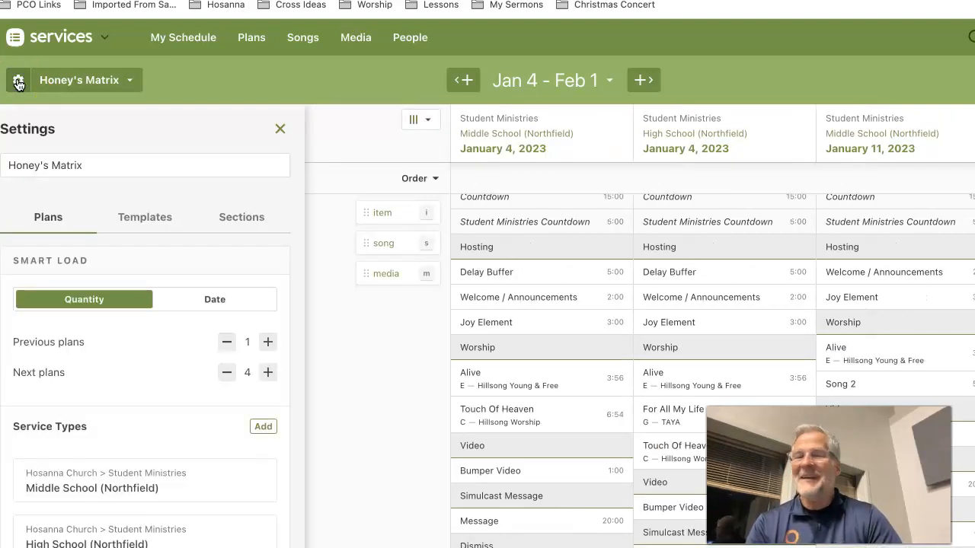
{"action": "left_click", "coordinate": [235, 223]}
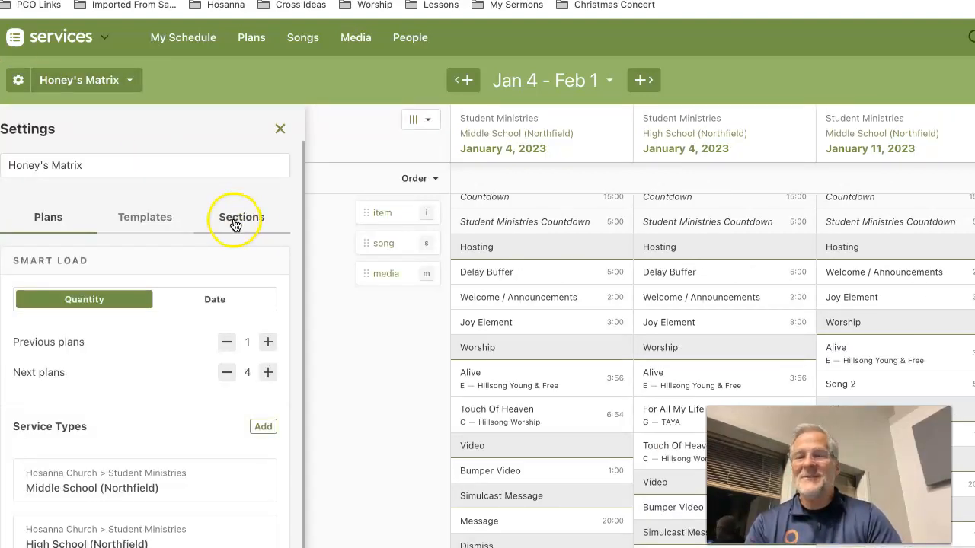
{"action": "scroll", "coordinate": [219, 350], "scroll_direction": "down", "scroll_amount": 5}
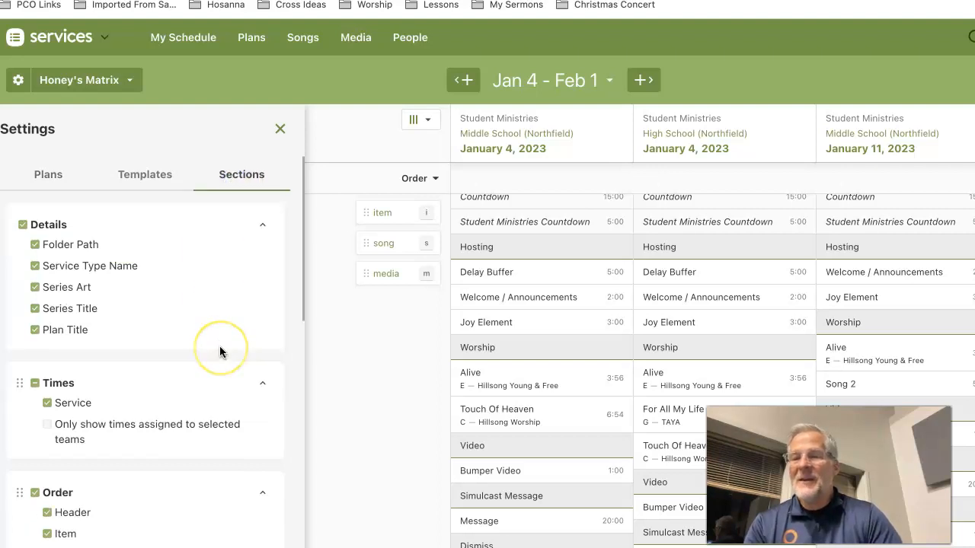
{"action": "scroll", "coordinate": [219, 352], "scroll_direction": "down", "scroll_amount": 5}
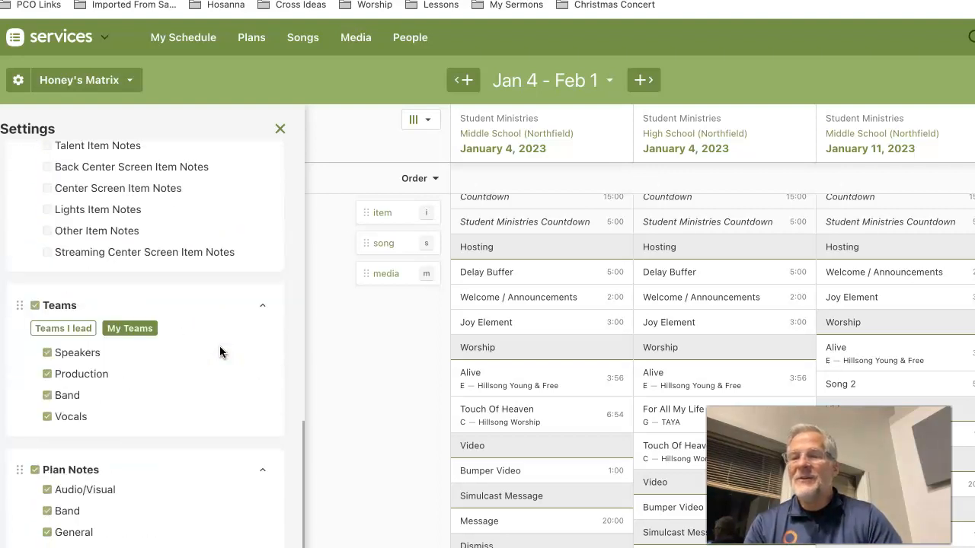
{"action": "left_click", "coordinate": [48, 375]}
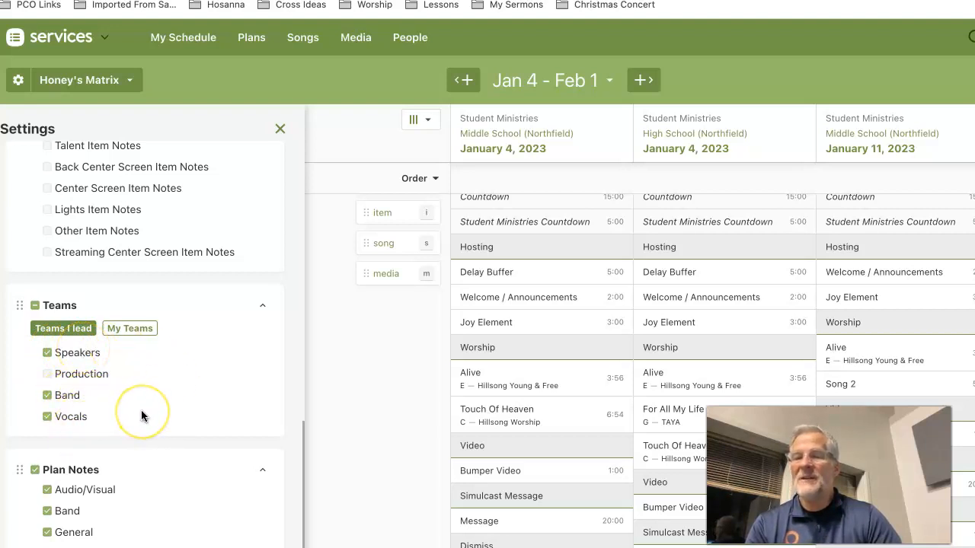
{"action": "left_click", "coordinate": [279, 128]}
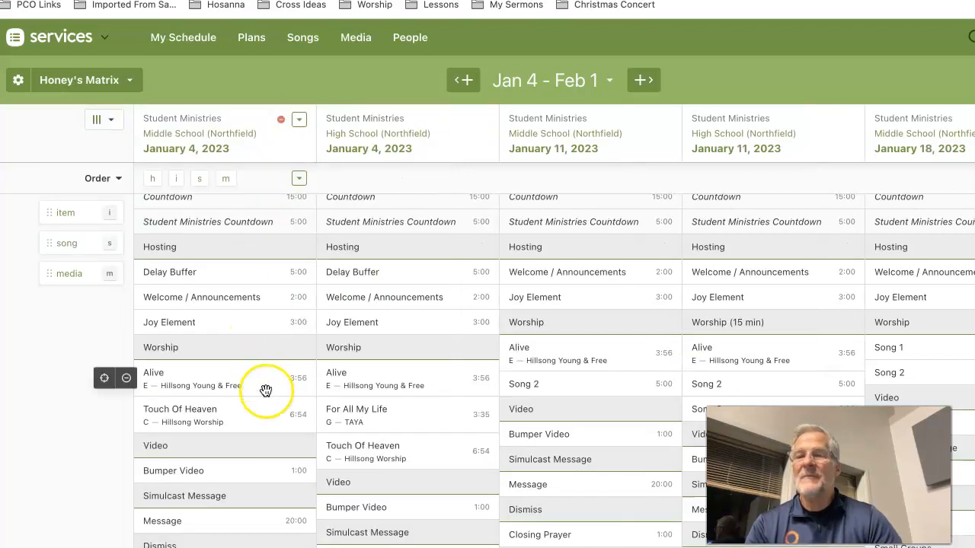
Collapse the Plan Notes and Speakers sections in the matrix.
{"action": "scroll", "coordinate": [265, 391], "scroll_direction": "down", "scroll_amount": 5}
{"action": "scroll", "coordinate": [266, 390], "scroll_direction": "down", "scroll_amount": 4}
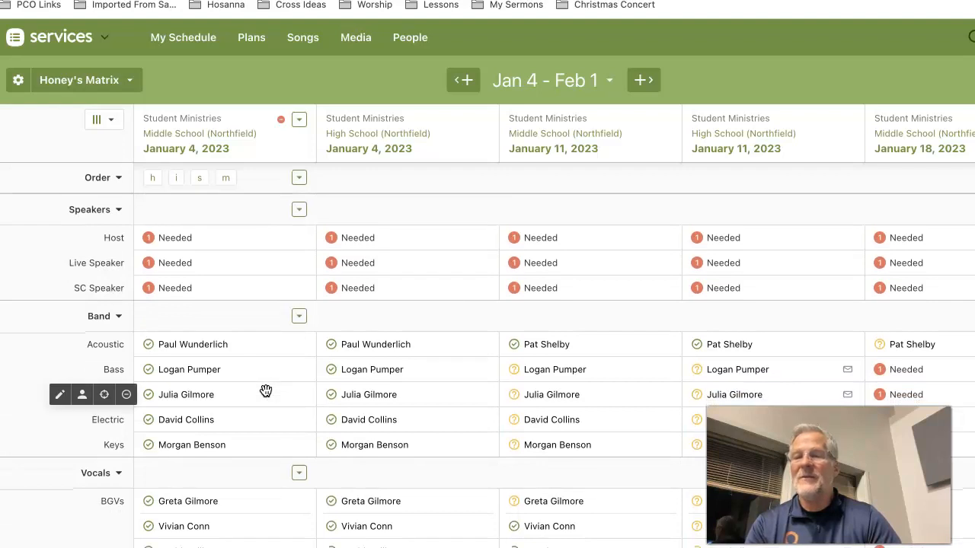
{"action": "scroll", "coordinate": [266, 391], "scroll_direction": "down", "scroll_amount": 3}
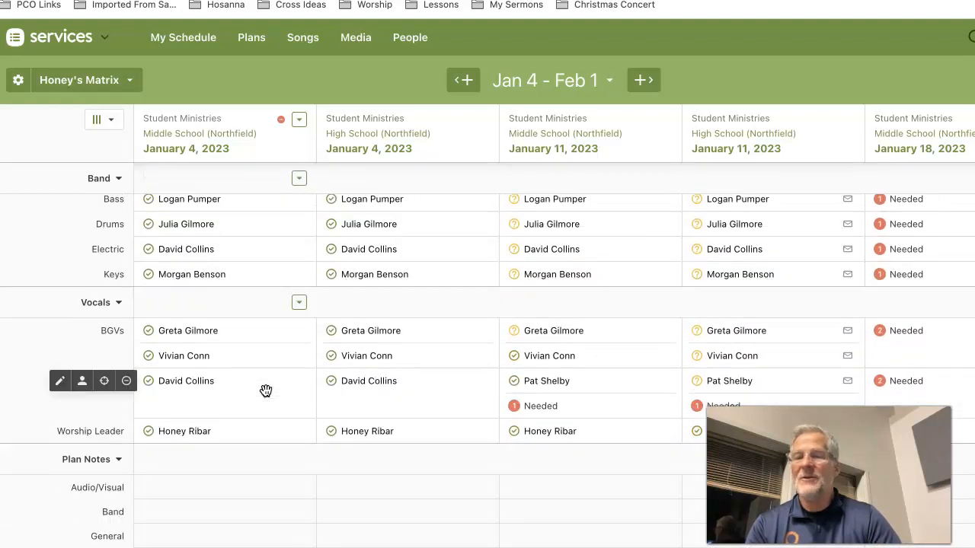
{"action": "scroll", "coordinate": [265, 391], "scroll_direction": "up", "scroll_amount": 1}
{"action": "scroll", "coordinate": [266, 391], "scroll_direction": "down", "scroll_amount": 1}
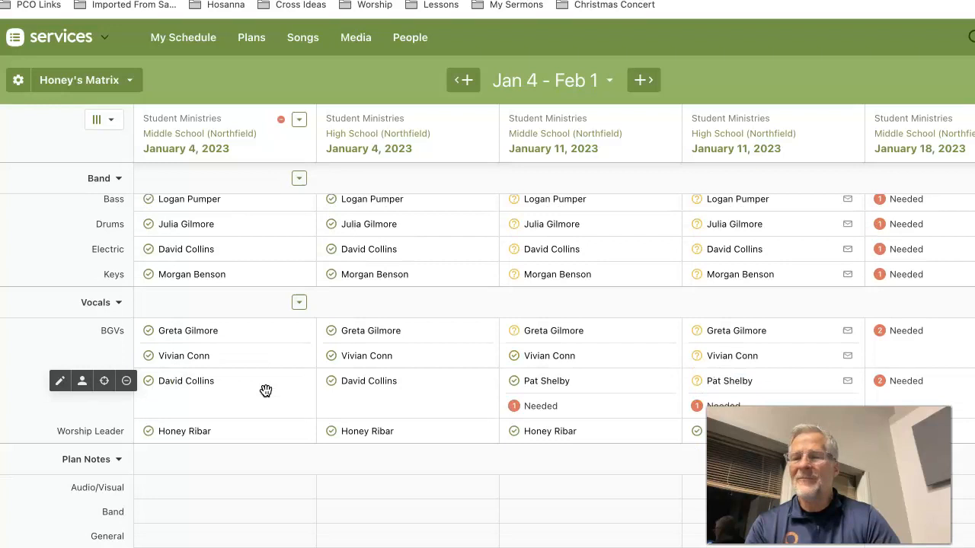
{"action": "left_click", "coordinate": [119, 461]}
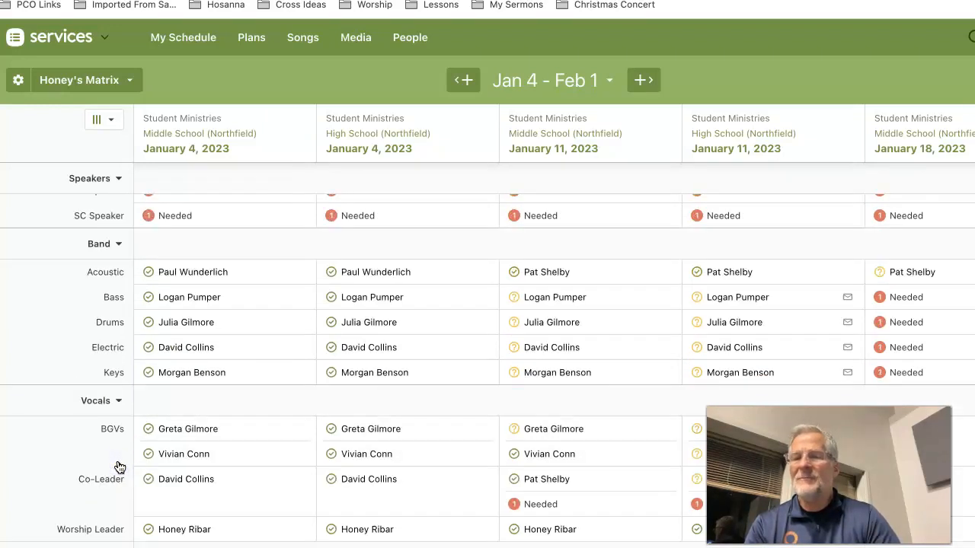
{"action": "scroll", "coordinate": [122, 312], "scroll_direction": "up", "scroll_amount": 3}
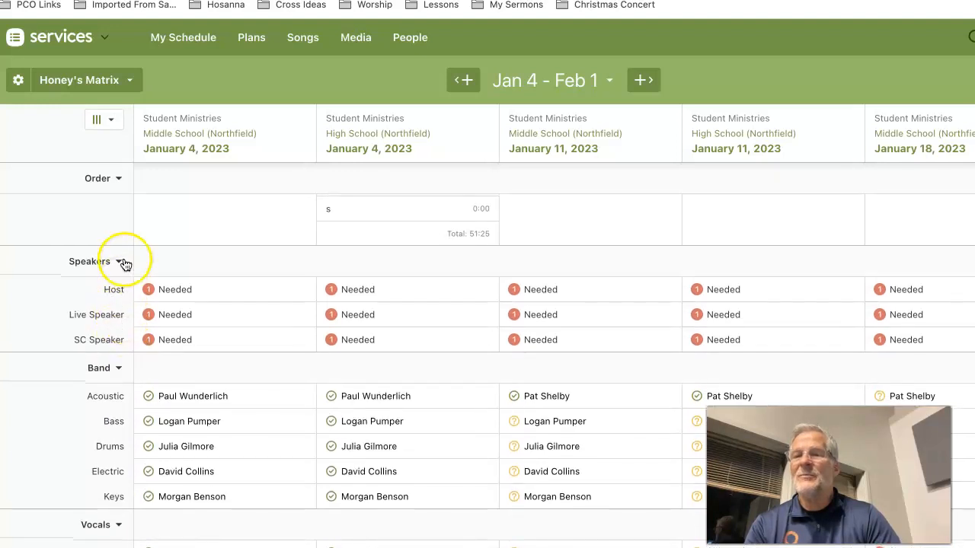
{"action": "left_click", "coordinate": [119, 262]}
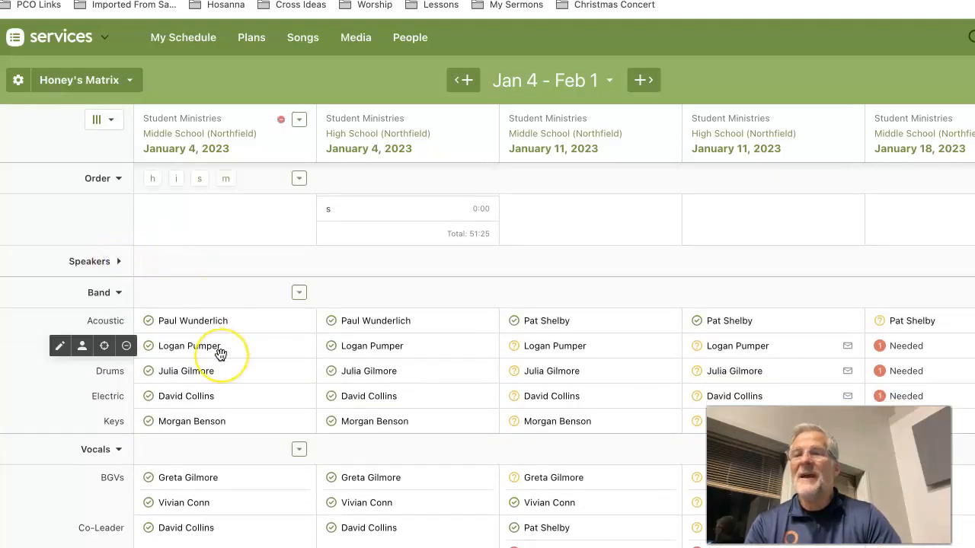
Examine the plans' titles, service times, service orders and remaining band and vocal assignments.
{"action": "scroll", "coordinate": [221, 356], "scroll_direction": "up", "scroll_amount": 2}
{"action": "scroll", "coordinate": [221, 357], "scroll_direction": "up", "scroll_amount": 1}
{"action": "scroll", "coordinate": [220, 356], "scroll_direction": "up", "scroll_amount": 8}
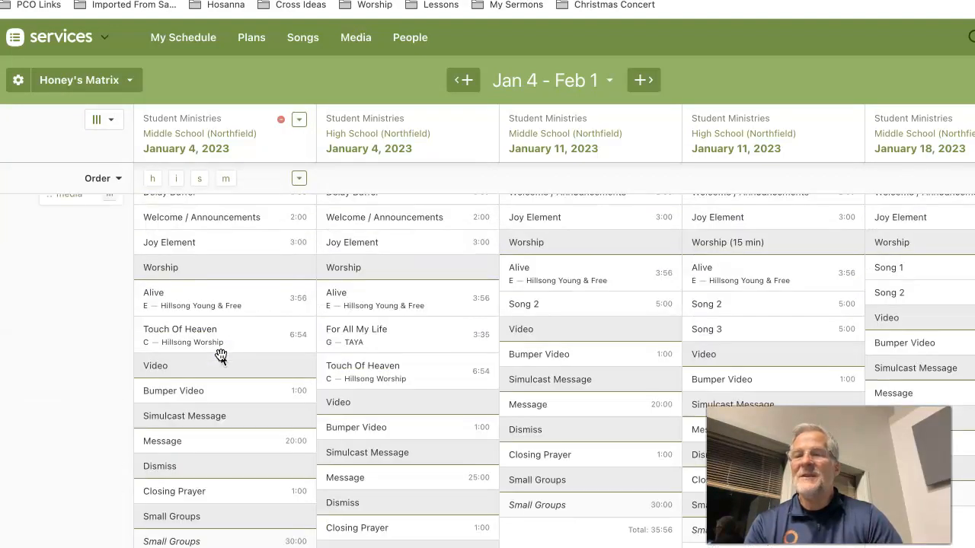
{"action": "scroll", "coordinate": [221, 357], "scroll_direction": "down", "scroll_amount": 1}
{"action": "scroll", "coordinate": [221, 358], "scroll_direction": "up", "scroll_amount": 1}
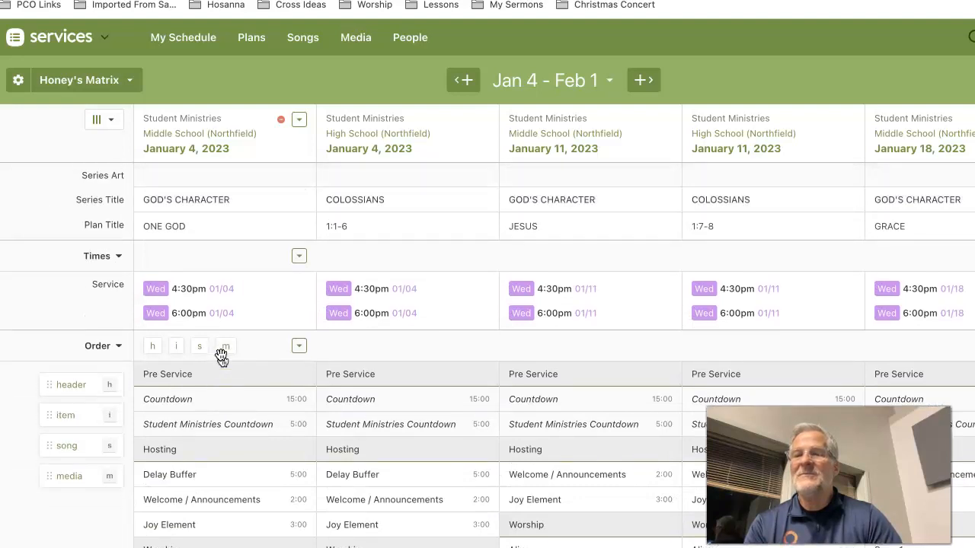
{"action": "scroll", "coordinate": [221, 356], "scroll_direction": "down", "scroll_amount": 8}
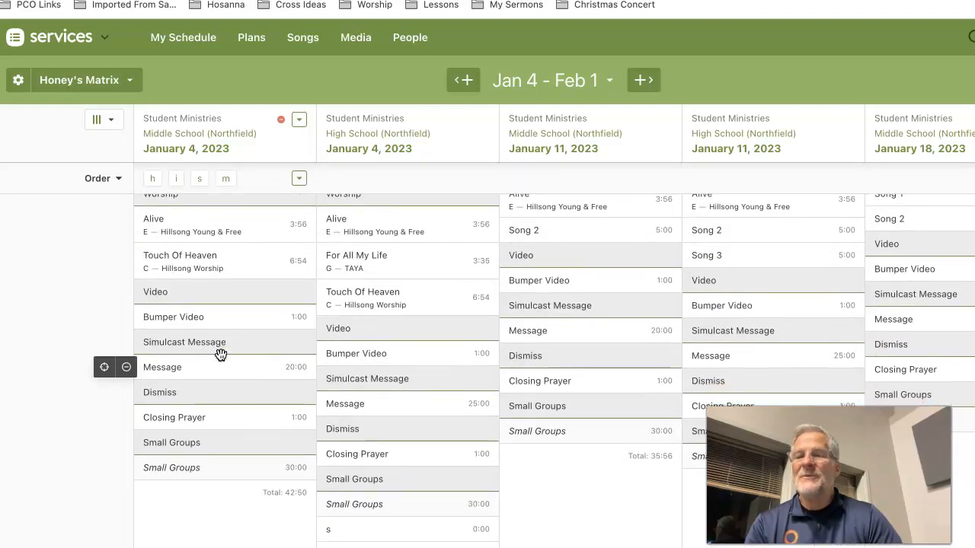
{"action": "scroll", "coordinate": [220, 355], "scroll_direction": "up", "scroll_amount": 4}
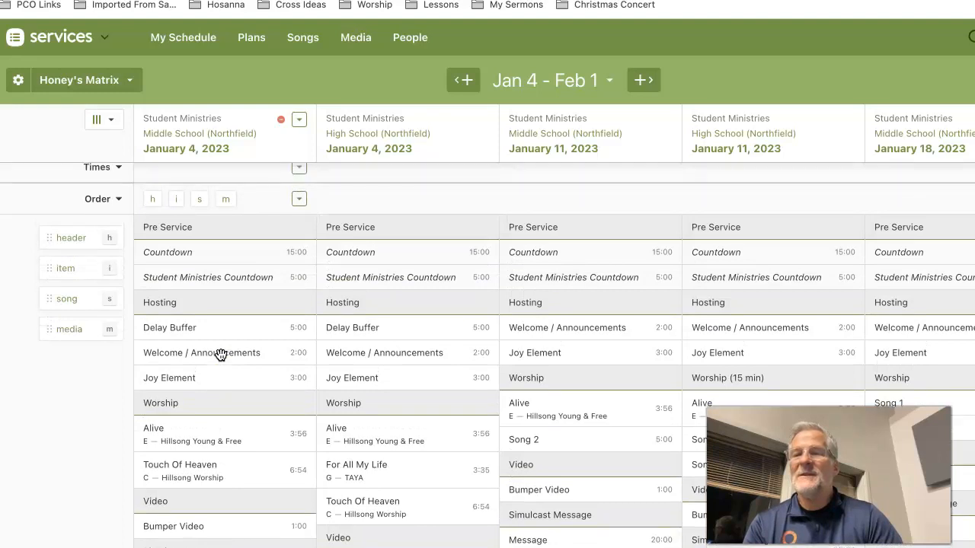
{"action": "scroll", "coordinate": [220, 356], "scroll_direction": "down", "scroll_amount": 8}
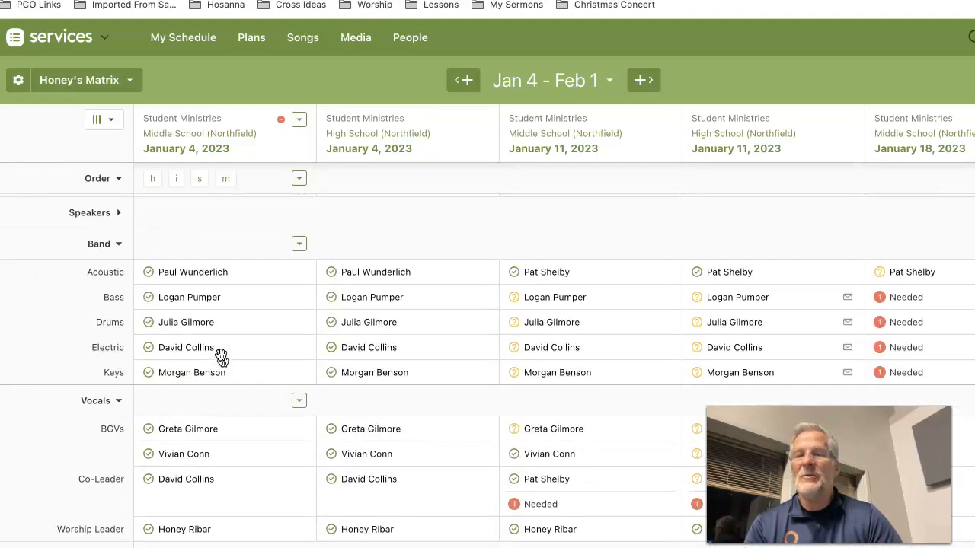
{"action": "mouse_move", "coordinate": [220, 356]}
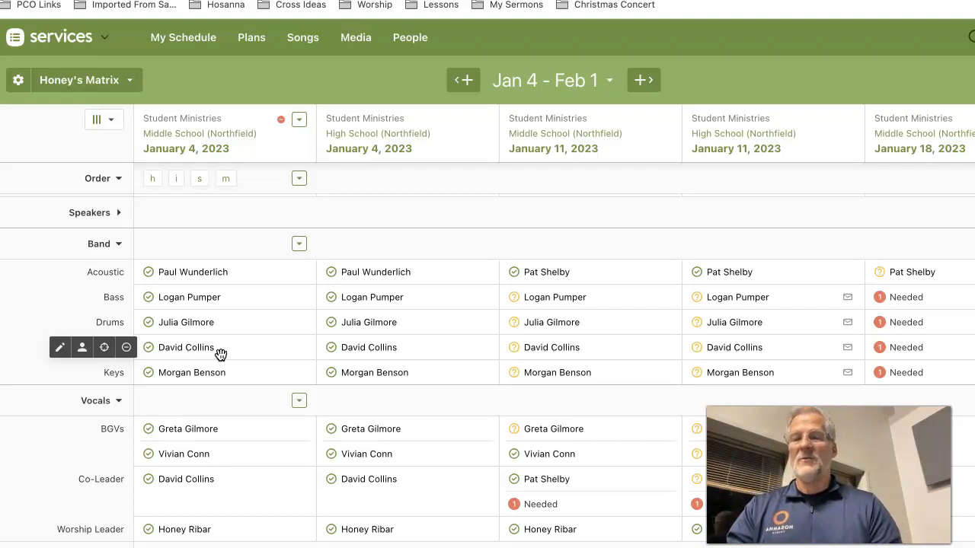
{"action": "mouse_move", "coordinate": [246, 457]}
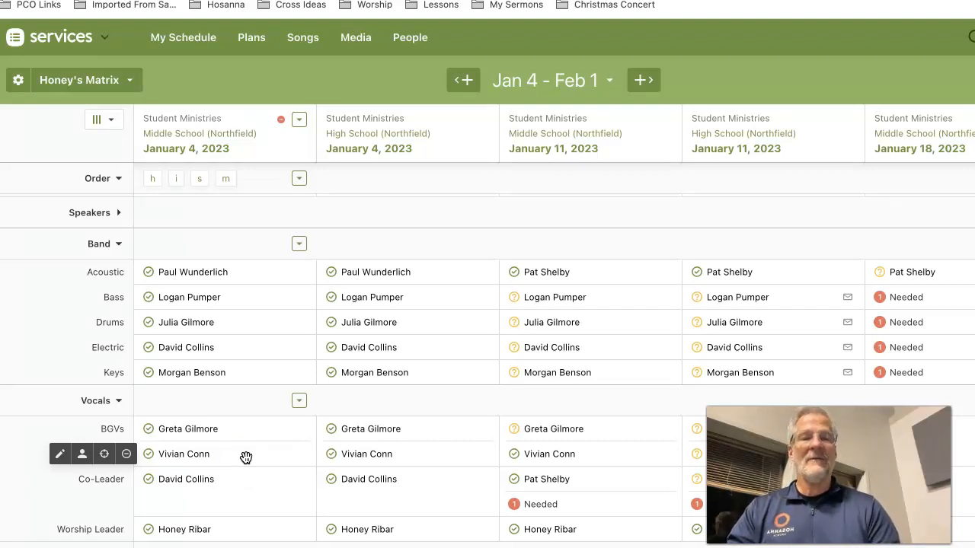
Schedule the January 11 High School bass player for Bass in both January 18 plans, accepting the scheduling conflict.
{"action": "scroll", "coordinate": [635, 366], "scroll_direction": "right", "scroll_amount": 5}
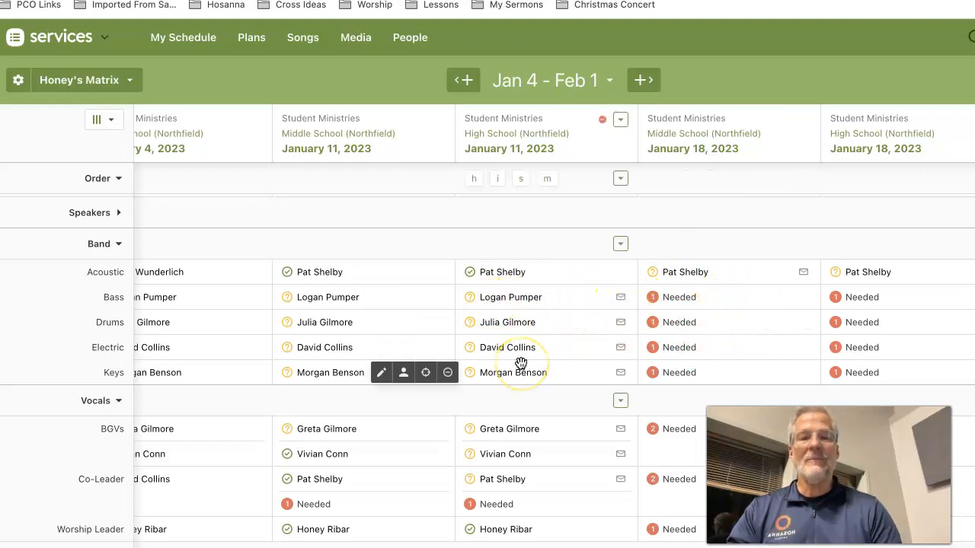
{"action": "scroll", "coordinate": [521, 362], "scroll_direction": "right", "scroll_amount": 5}
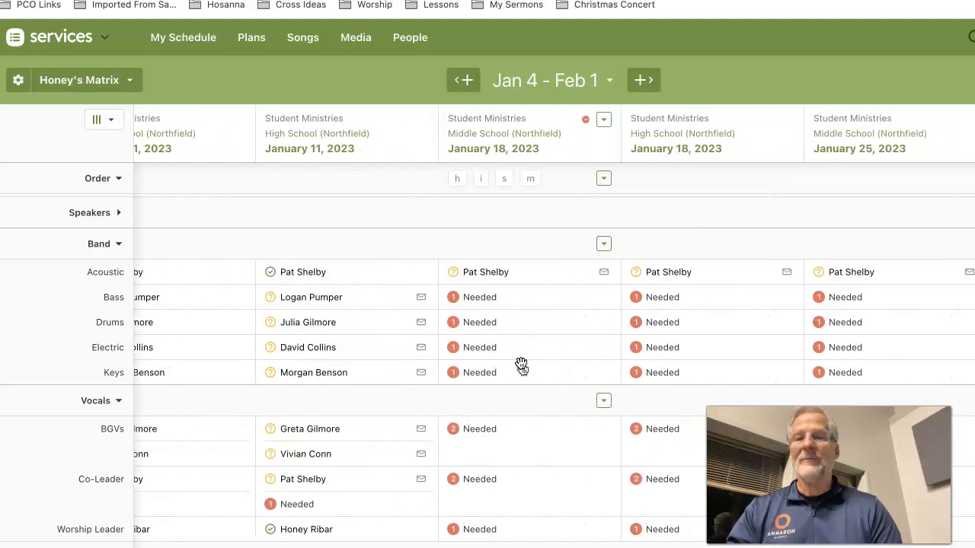
{"action": "left_click_drag", "start_coordinate": [320, 300], "coordinate": [668, 301]}
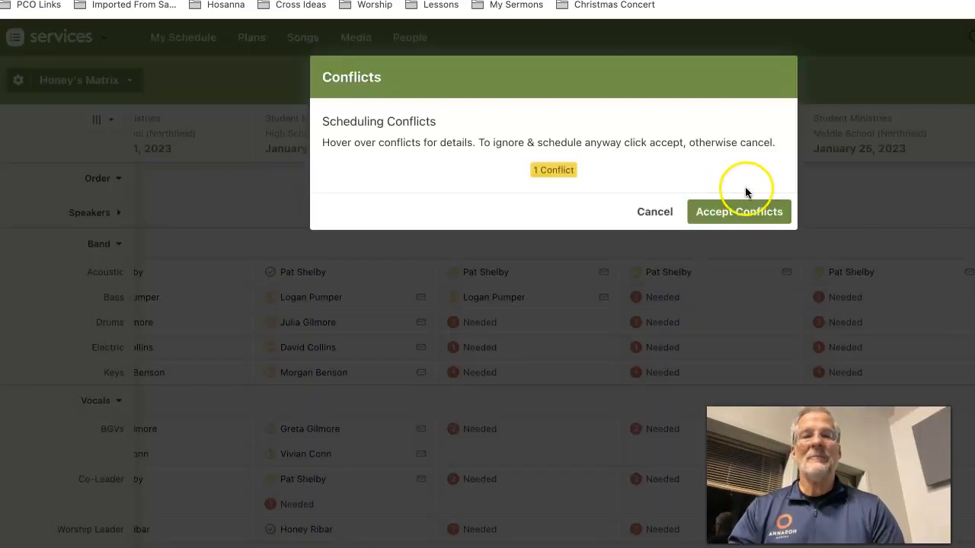
{"action": "left_click", "coordinate": [744, 213]}
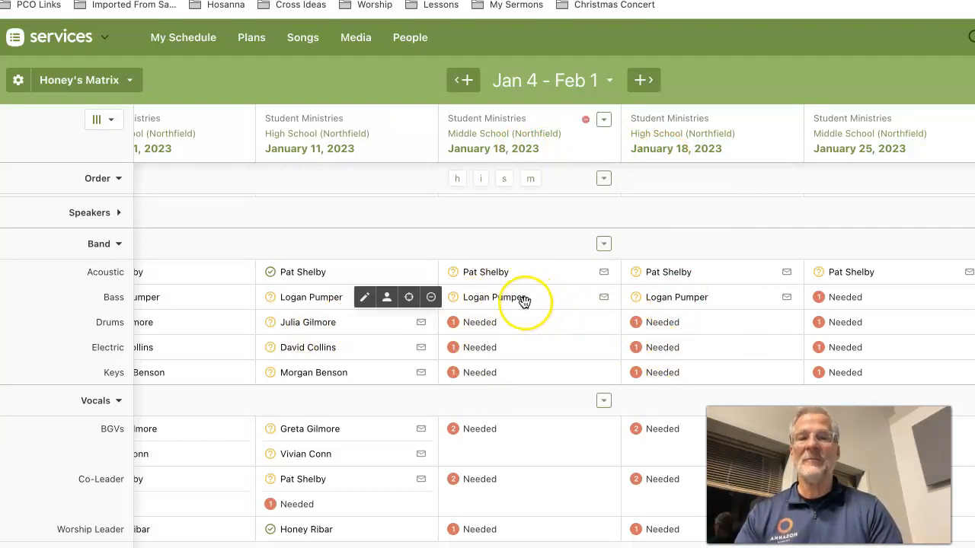
Remove the bass player from the January 18 Middle School and High School plans, confirming each removal.
{"action": "left_click", "coordinate": [431, 298]}
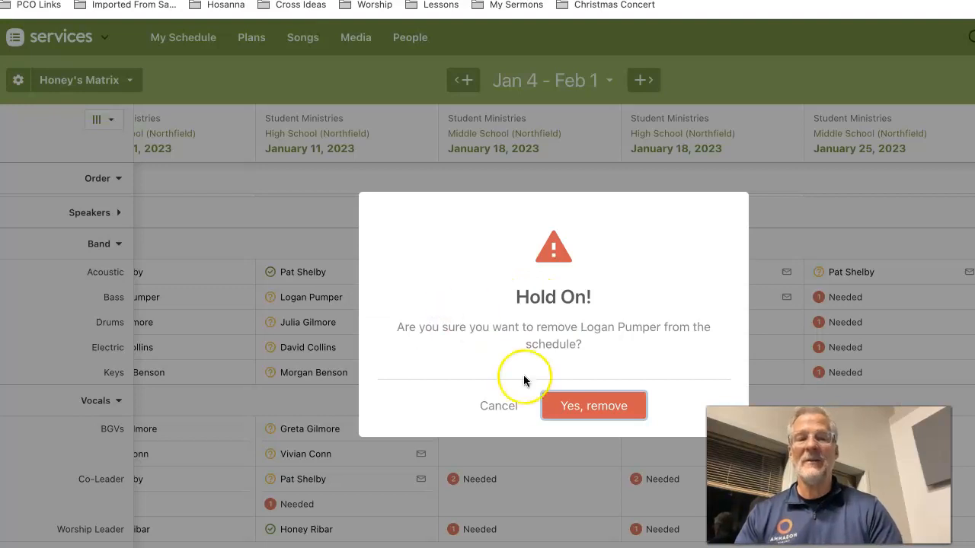
{"action": "left_click", "coordinate": [581, 406]}
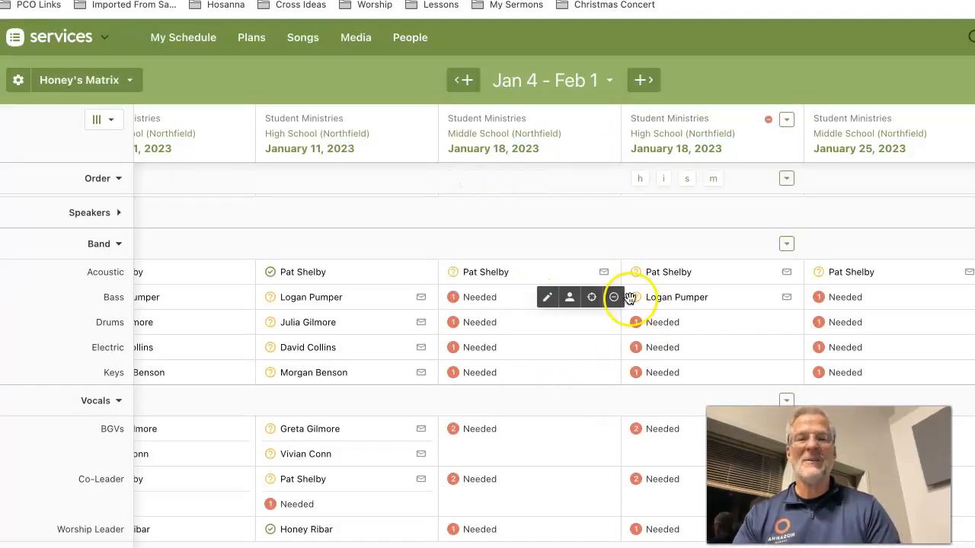
{"action": "left_click", "coordinate": [613, 297]}
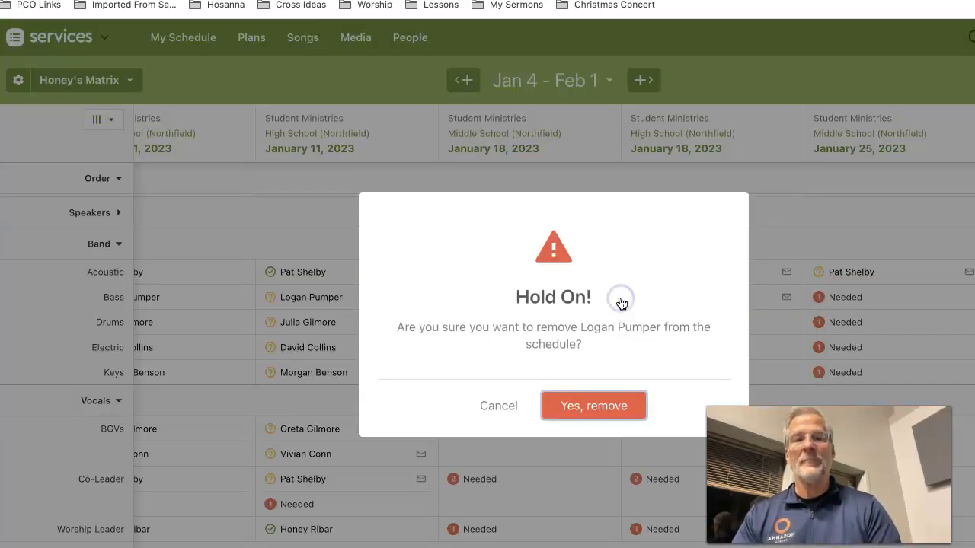
{"action": "left_click", "coordinate": [611, 403]}
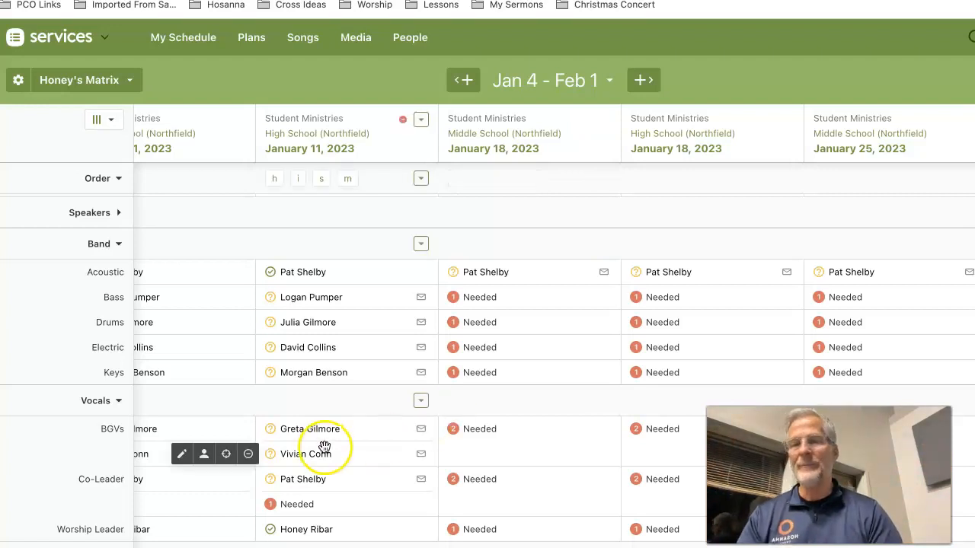
Remove the song Alive from the service order of the January 11 High School plan.
{"action": "scroll", "coordinate": [374, 466], "scroll_direction": "left", "scroll_amount": 6}
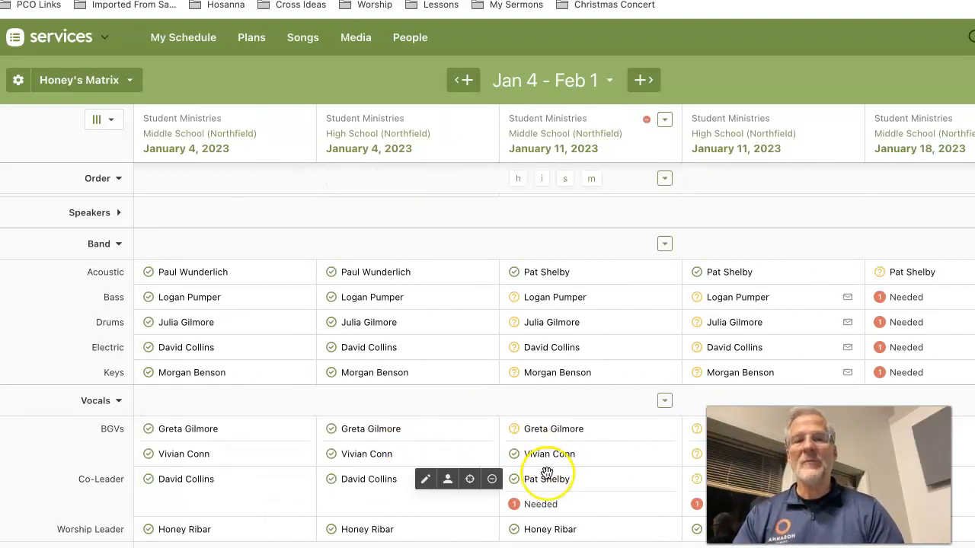
{"action": "scroll", "coordinate": [557, 476], "scroll_direction": "up", "scroll_amount": 1}
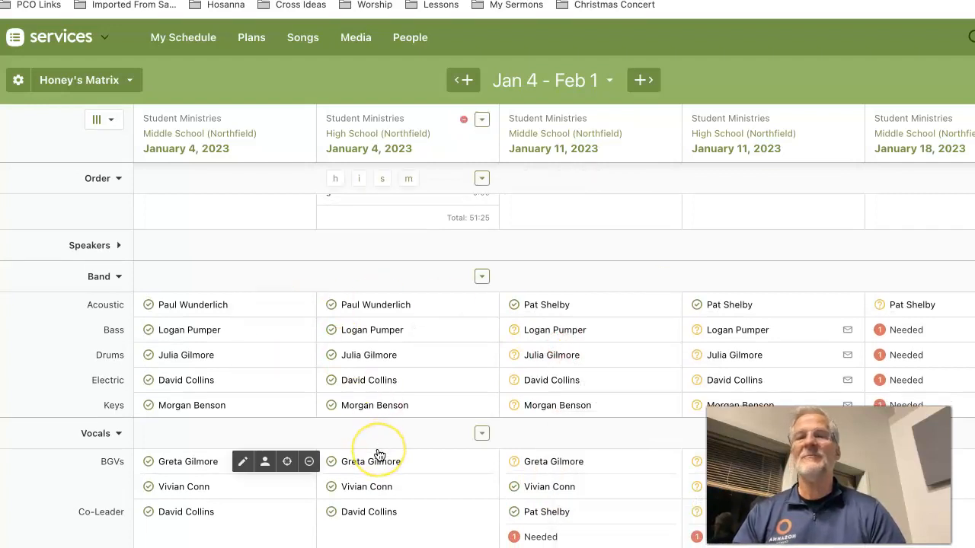
{"action": "scroll", "coordinate": [379, 454], "scroll_direction": "right", "scroll_amount": 5}
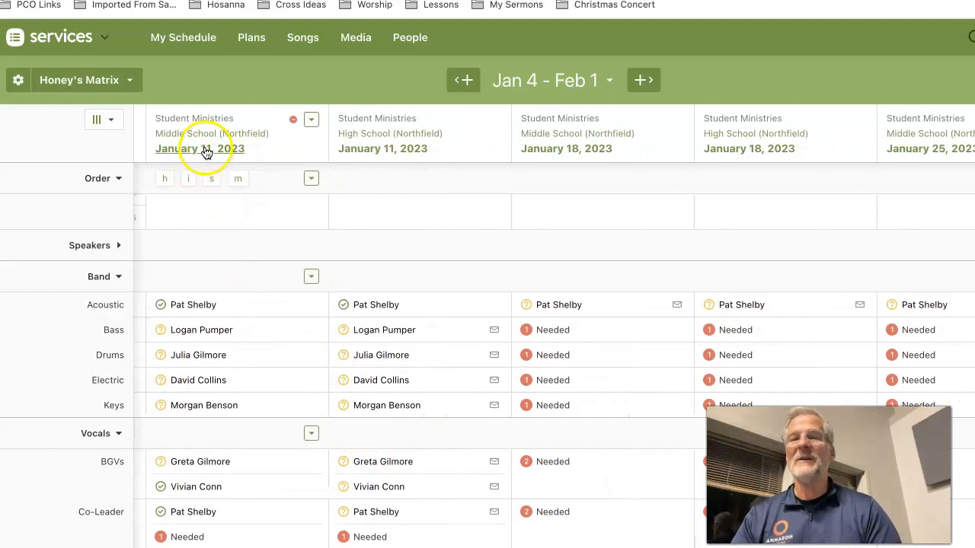
{"action": "scroll", "coordinate": [352, 295], "scroll_direction": "down", "scroll_amount": 1}
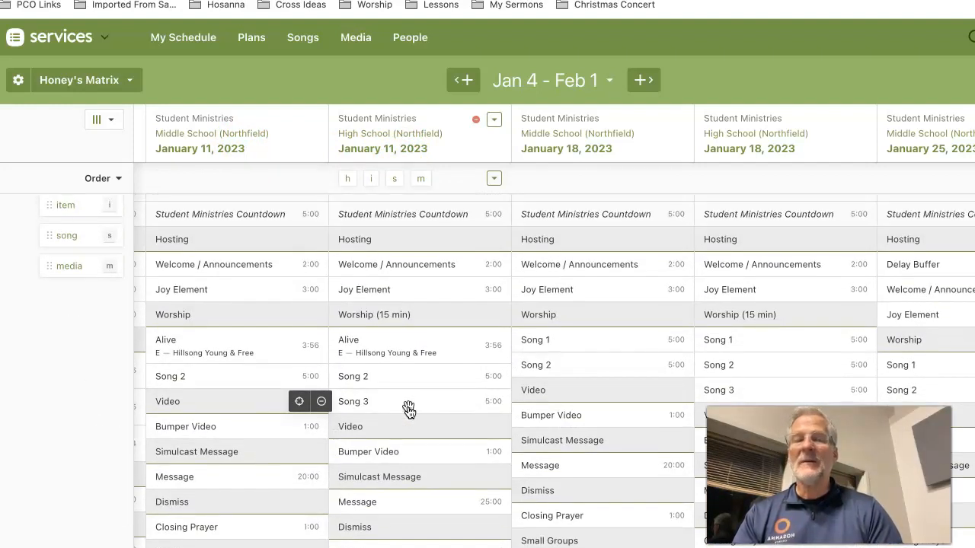
{"action": "left_click_drag", "start_coordinate": [409, 407], "coordinate": [439, 352]}
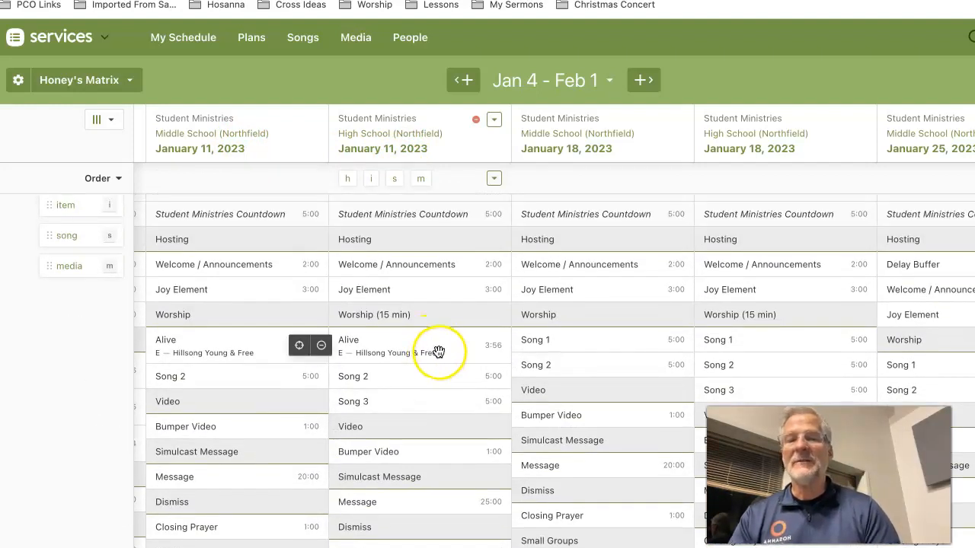
{"action": "left_click", "coordinate": [322, 347]}
{"action": "left_click", "coordinate": [601, 389]}
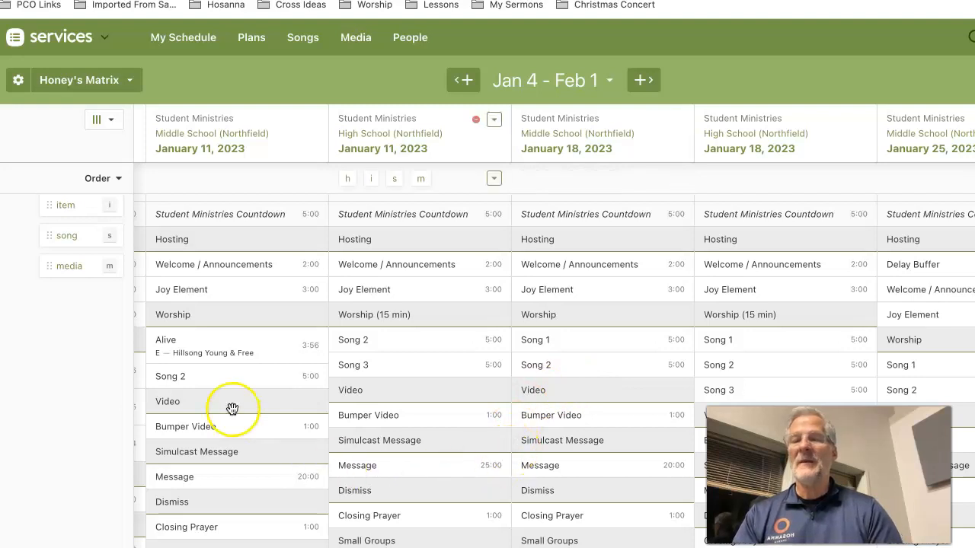
Copy the song Alive from the January 11 Middle School plan to the start of worship in the January 11 High School plan.
{"action": "left_click", "coordinate": [185, 344]}
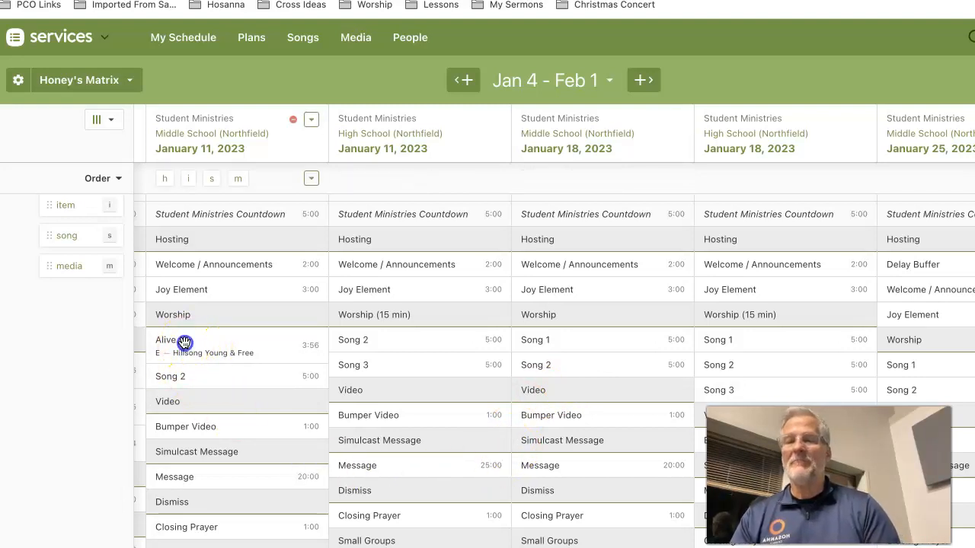
{"action": "left_click_drag", "start_coordinate": [185, 344], "coordinate": [378, 347]}
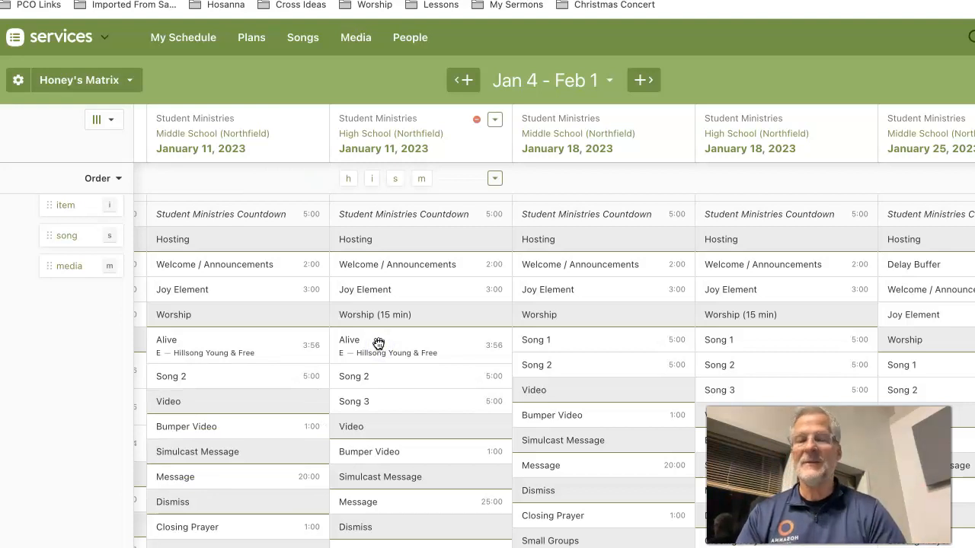
{"action": "scroll", "coordinate": [379, 344], "scroll_direction": "down", "scroll_amount": 5}
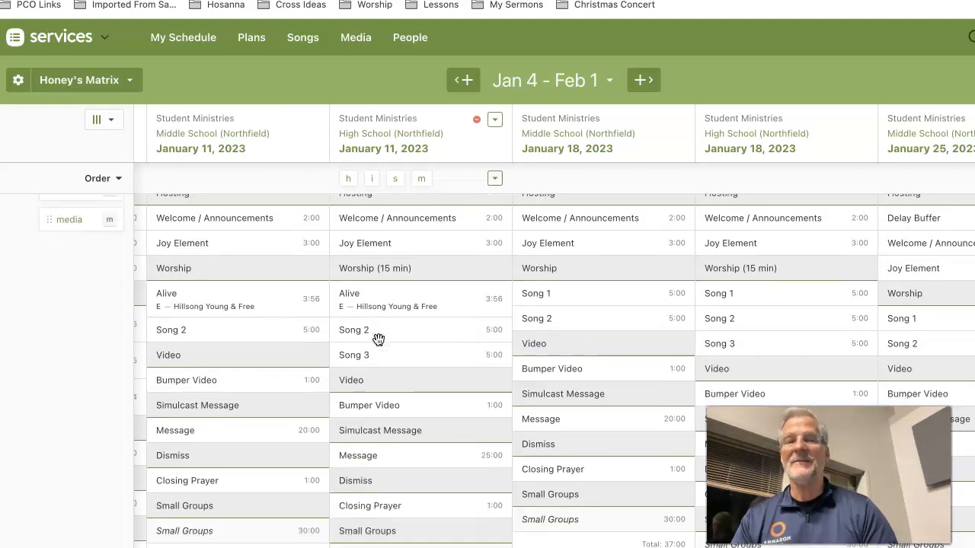
{"action": "scroll", "coordinate": [379, 340], "scroll_direction": "up", "scroll_amount": 6}
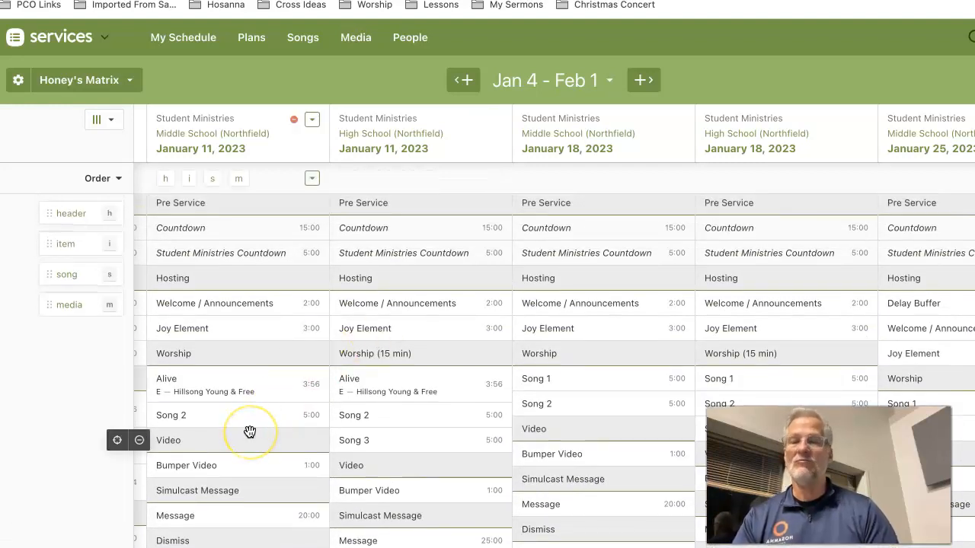
Add a new song item directly above Alive in the January 11 Middle School plan and open it for editing.
{"action": "scroll", "coordinate": [250, 432], "scroll_direction": "down", "scroll_amount": 5}
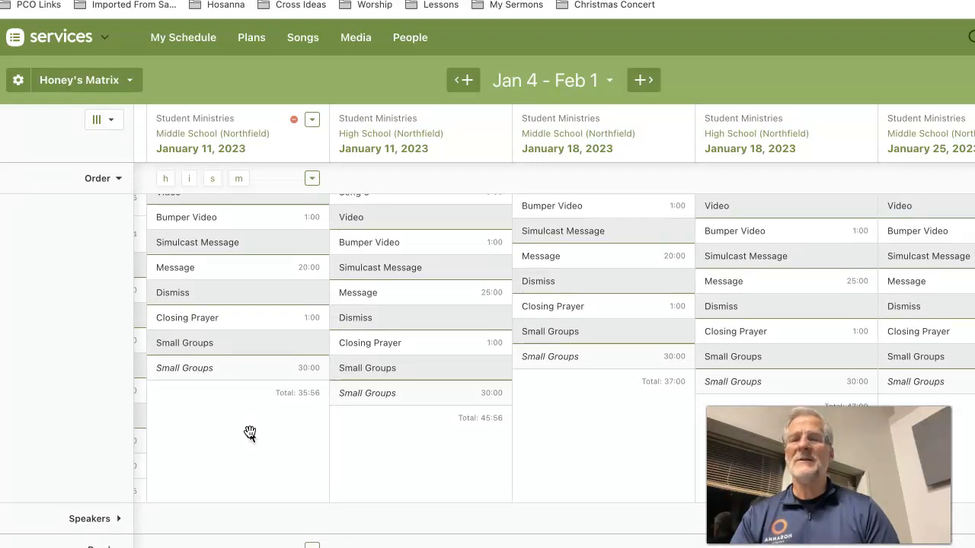
{"action": "scroll", "coordinate": [250, 432], "scroll_direction": "up", "scroll_amount": 5}
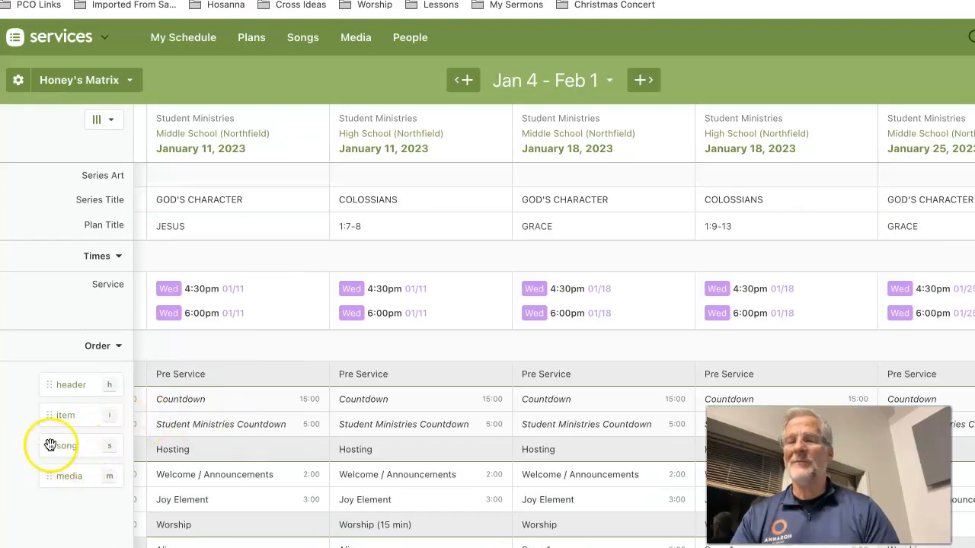
{"action": "left_click_drag", "start_coordinate": [60, 448], "coordinate": [213, 461]}
{"action": "scroll", "coordinate": [214, 462], "scroll_direction": "down", "scroll_amount": 5}
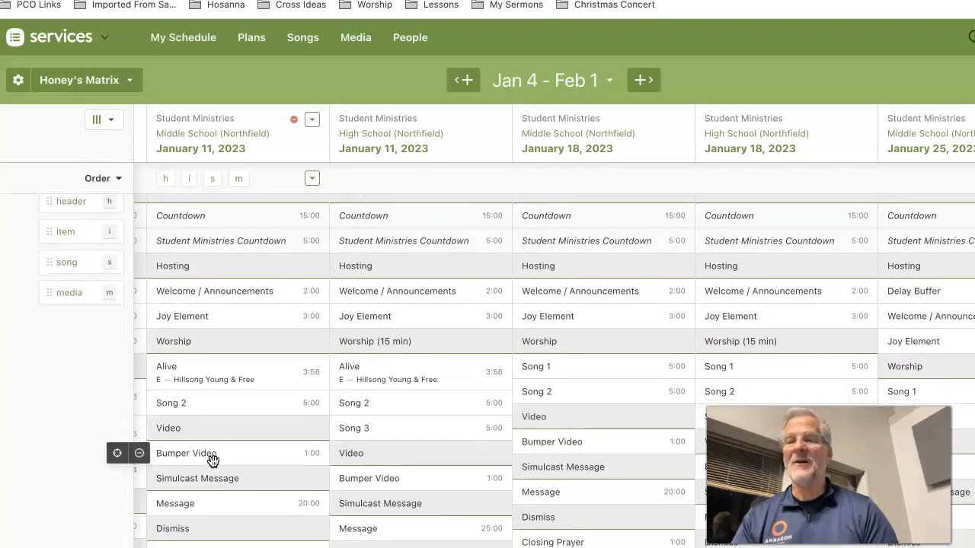
{"action": "scroll", "coordinate": [211, 460], "scroll_direction": "up", "scroll_amount": 2}
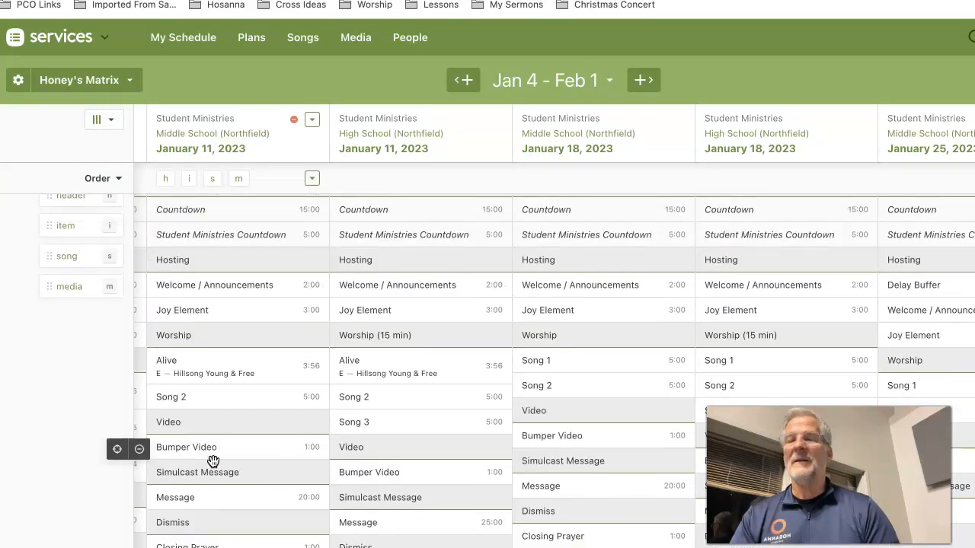
{"action": "left_click_drag", "start_coordinate": [54, 257], "coordinate": [195, 372]}
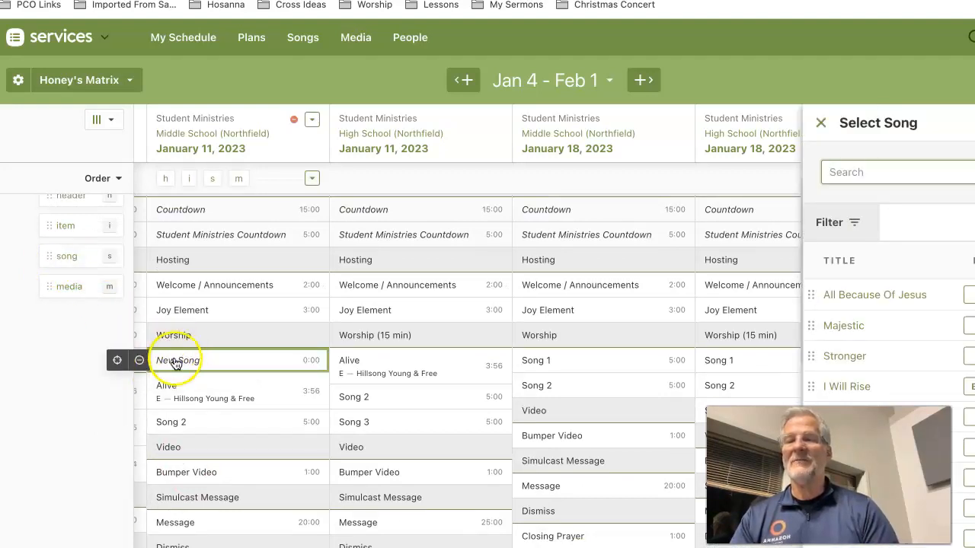
{"action": "left_click", "coordinate": [175, 365]}
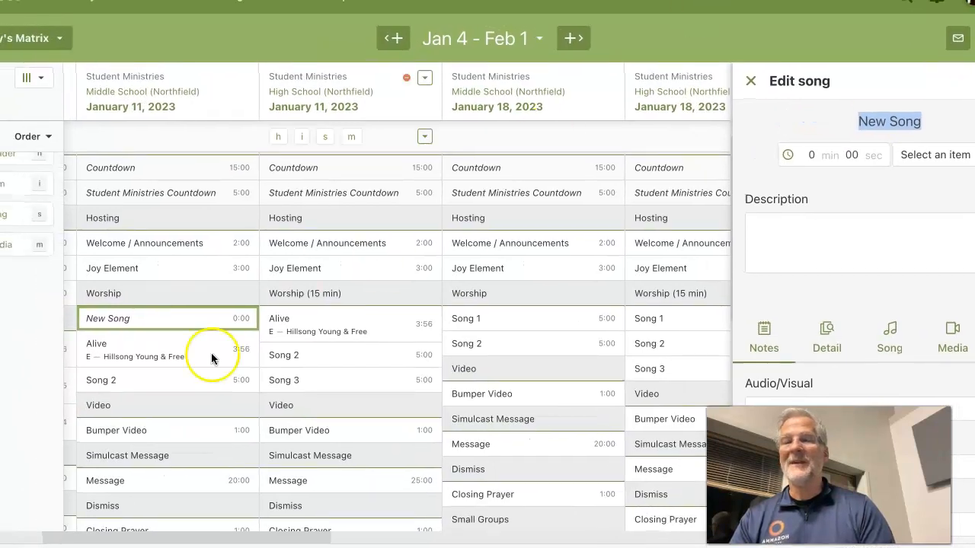
{"action": "left_click", "coordinate": [110, 318]}
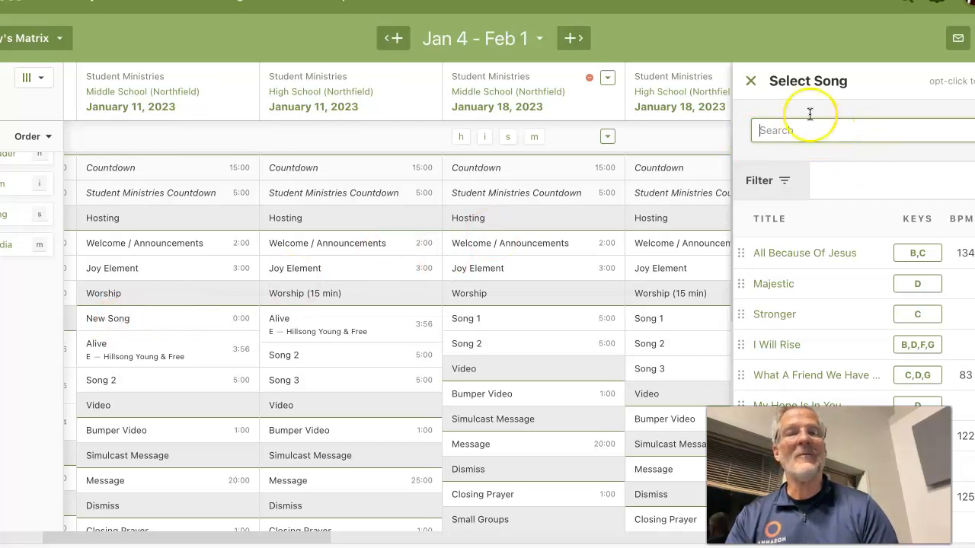
Close the new song item's details and delete the item from the January 11 Middle School plan, confirming the deletion.
{"action": "mouse_move", "coordinate": [82, 358]}
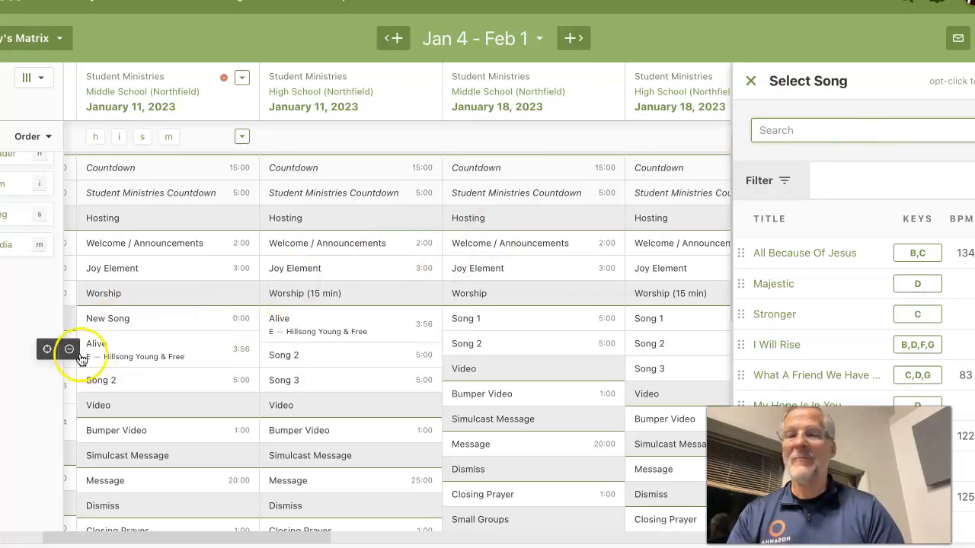
{"action": "left_click", "coordinate": [147, 326]}
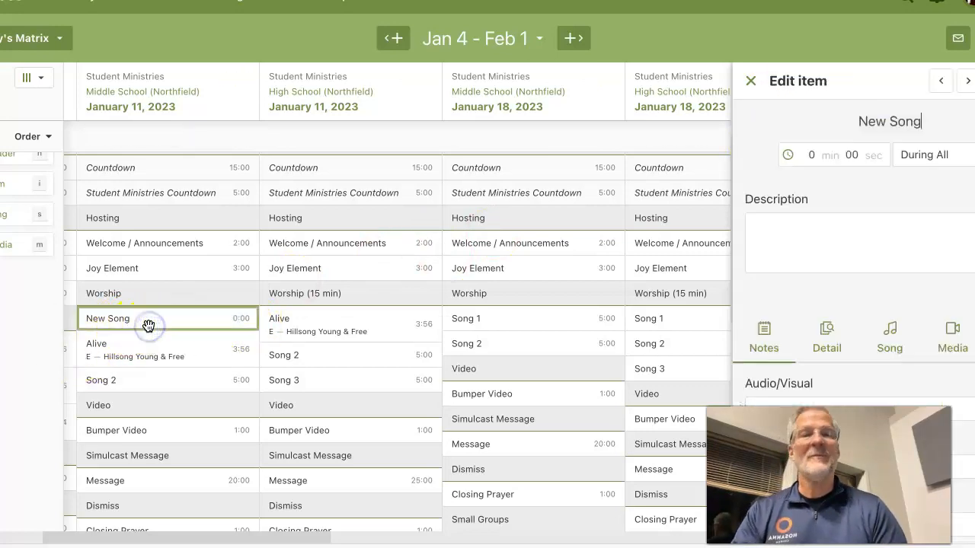
{"action": "left_click", "coordinate": [752, 84]}
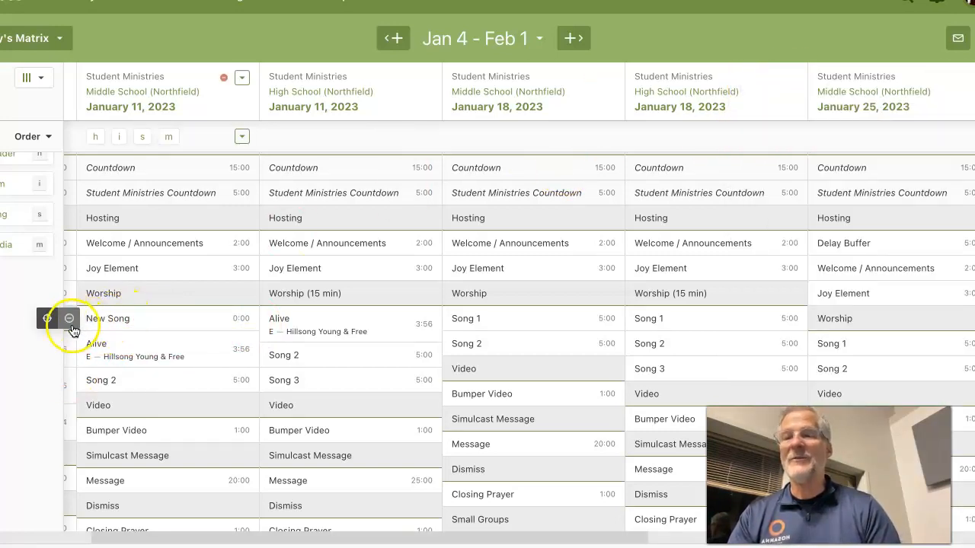
{"action": "left_click", "coordinate": [70, 322]}
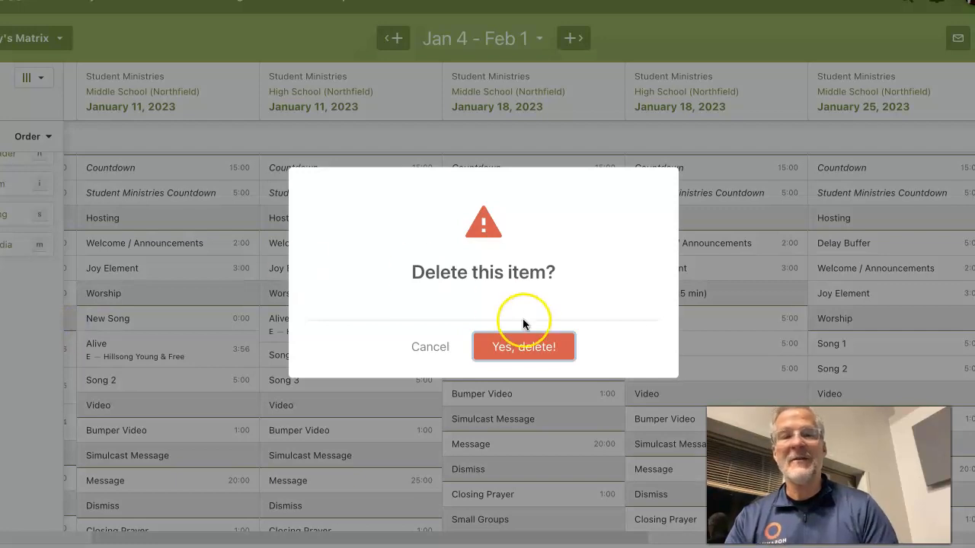
{"action": "left_click", "coordinate": [504, 348]}
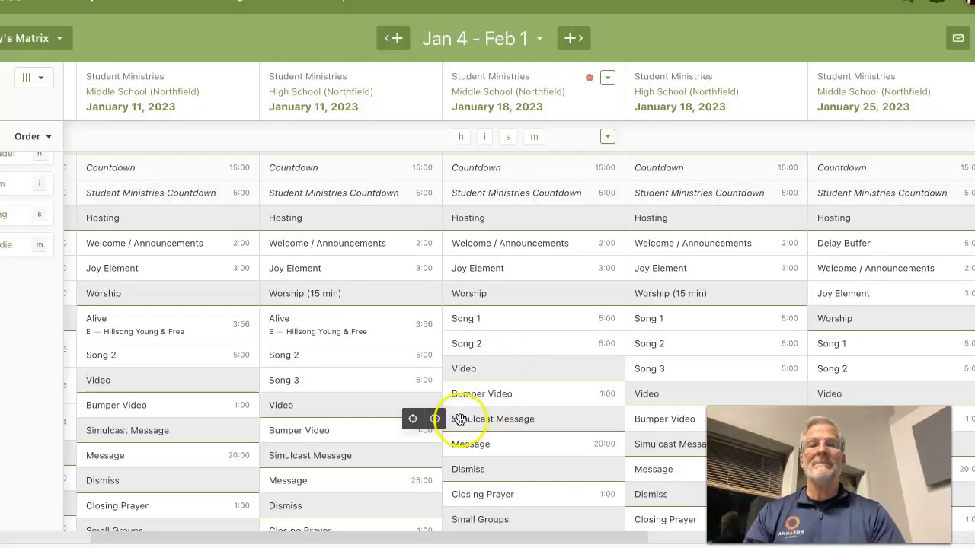
Start an email to the matrix teams and limit the included plans to January 11 Middle School and High School.
{"action": "scroll", "coordinate": [610, 366], "scroll_direction": "right", "scroll_amount": 5}
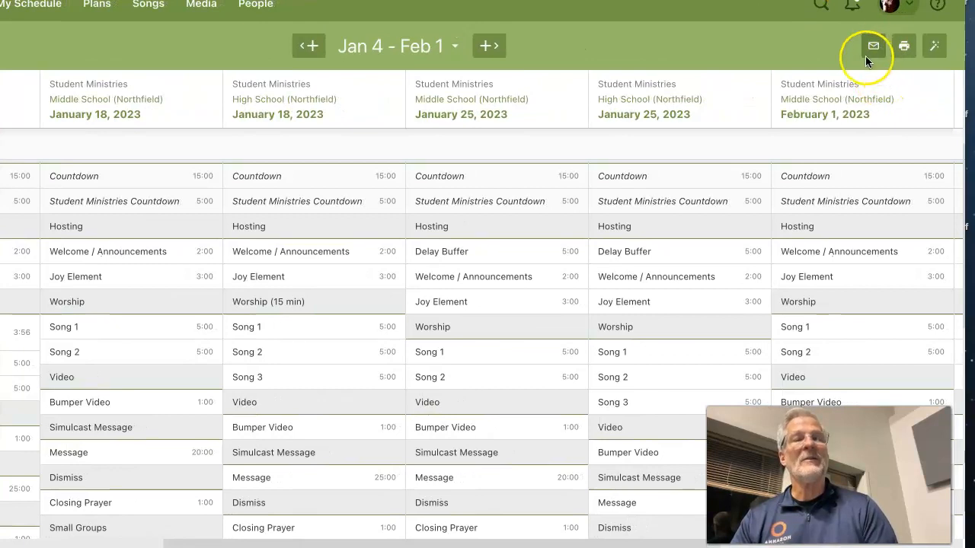
{"action": "left_click", "coordinate": [873, 47]}
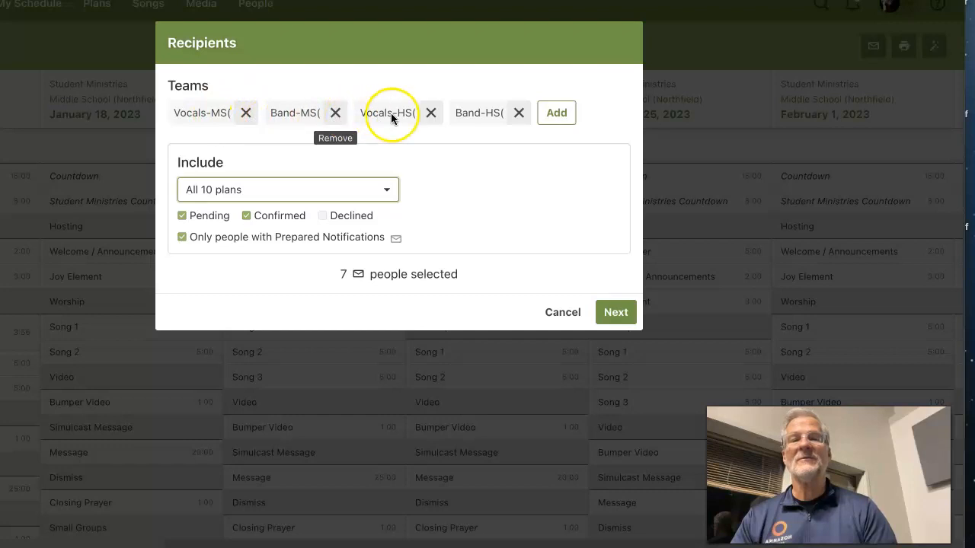
{"action": "left_click", "coordinate": [388, 192]}
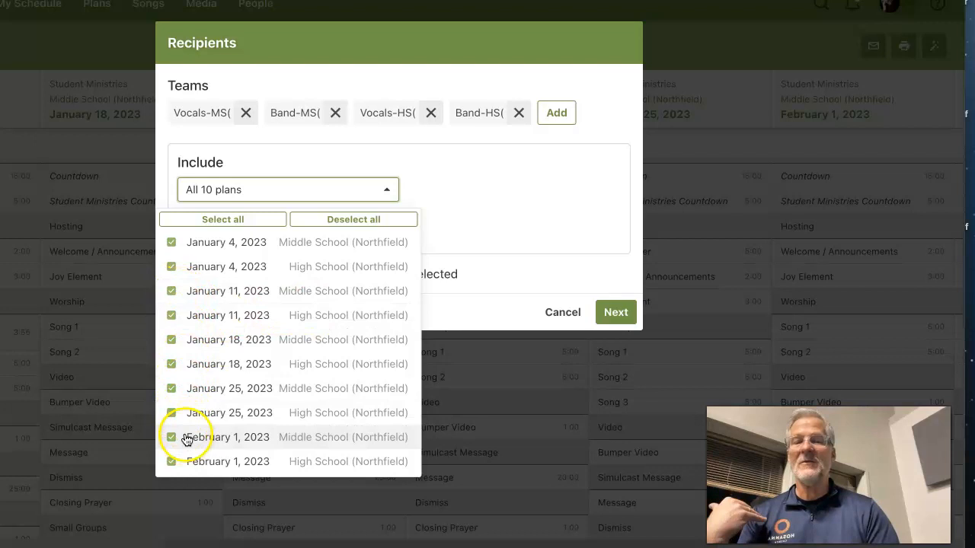
{"action": "left_click", "coordinate": [402, 220]}
{"action": "left_click", "coordinate": [172, 291]}
{"action": "left_click", "coordinate": [172, 315]}
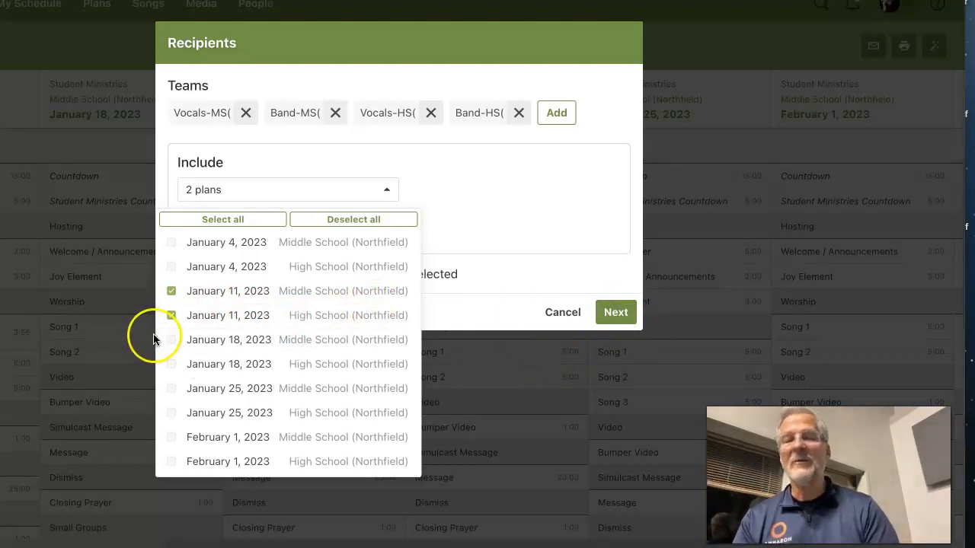
Deselect both January 11 plans in the email's recipients and cancel the email.
{"action": "left_click", "coordinate": [171, 291]}
{"action": "left_click", "coordinate": [171, 315]}
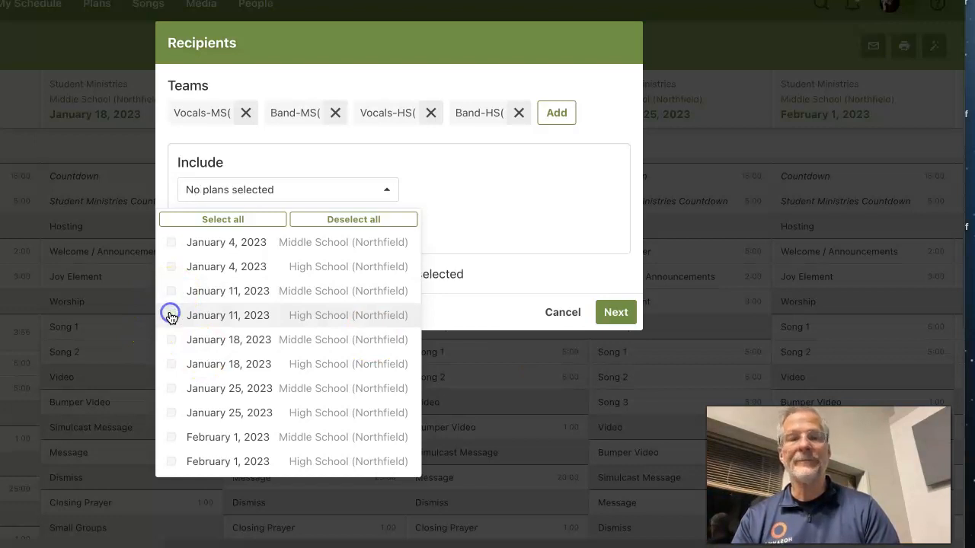
{"action": "left_click", "coordinate": [554, 310]}
{"action": "left_click", "coordinate": [561, 312]}
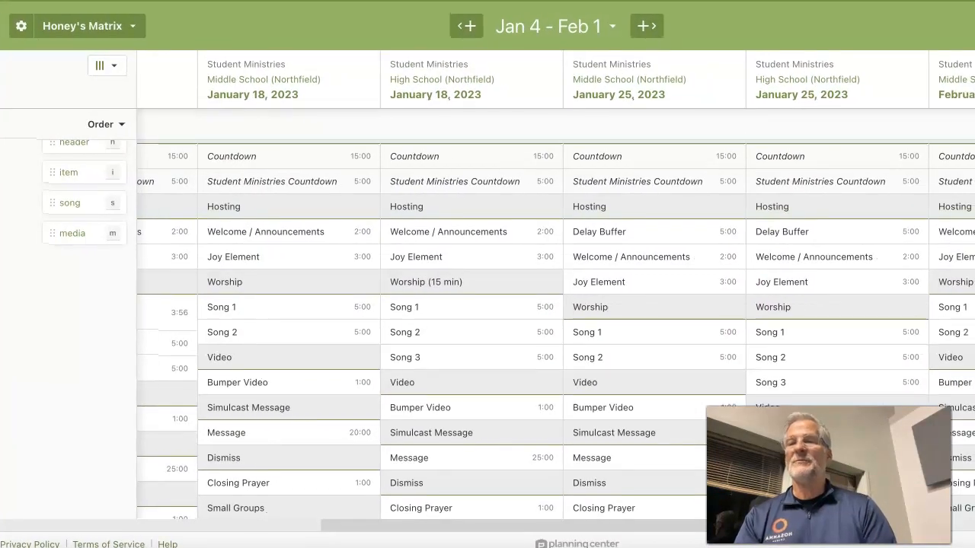
Return to the plans overview, go up to the Hosanna Church folder and open the Student Ministries folder.
{"action": "left_click", "coordinate": [265, 24]}
{"action": "left_click", "coordinate": [263, 21]}
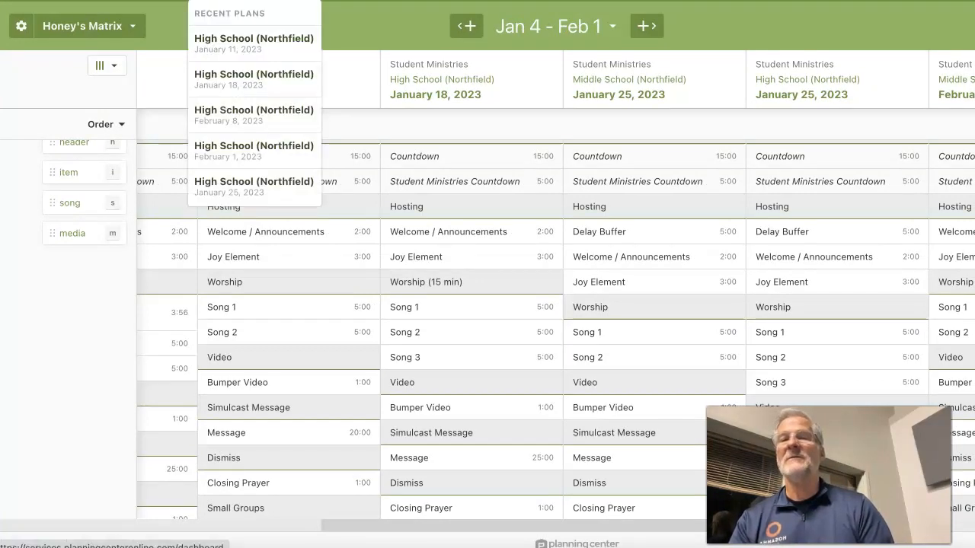
{"action": "left_click", "coordinate": [256, 20]}
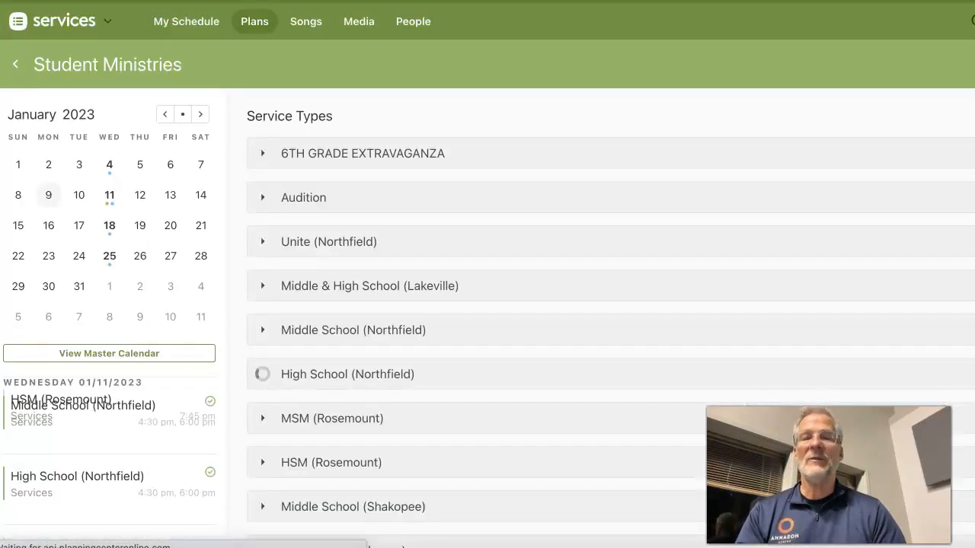
{"action": "mouse_move", "coordinate": [16, 67]}
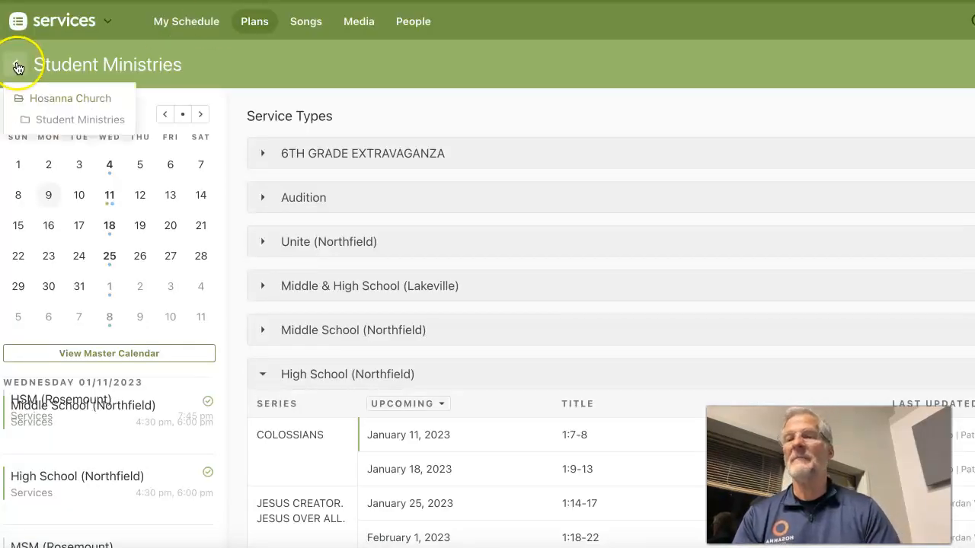
{"action": "left_click", "coordinate": [46, 101]}
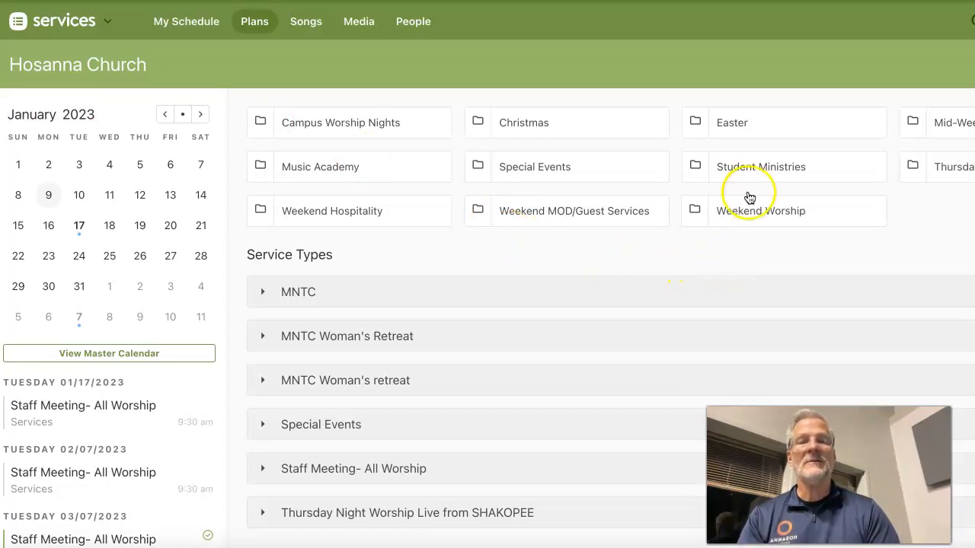
{"action": "left_click", "coordinate": [760, 171]}
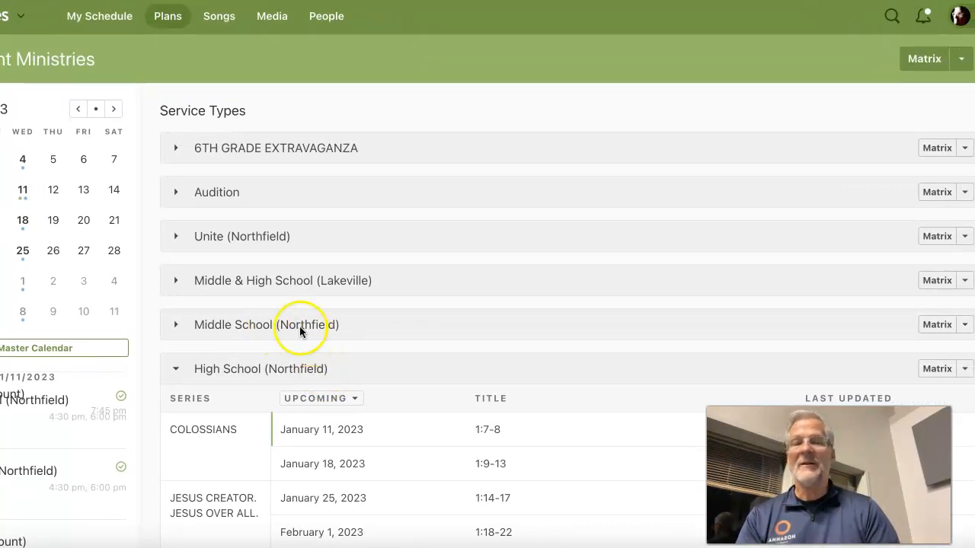
Open the matrix of Middle School (Northfield) and switch from it to the custom Honey's Matrix.
{"action": "left_click", "coordinate": [936, 325]}
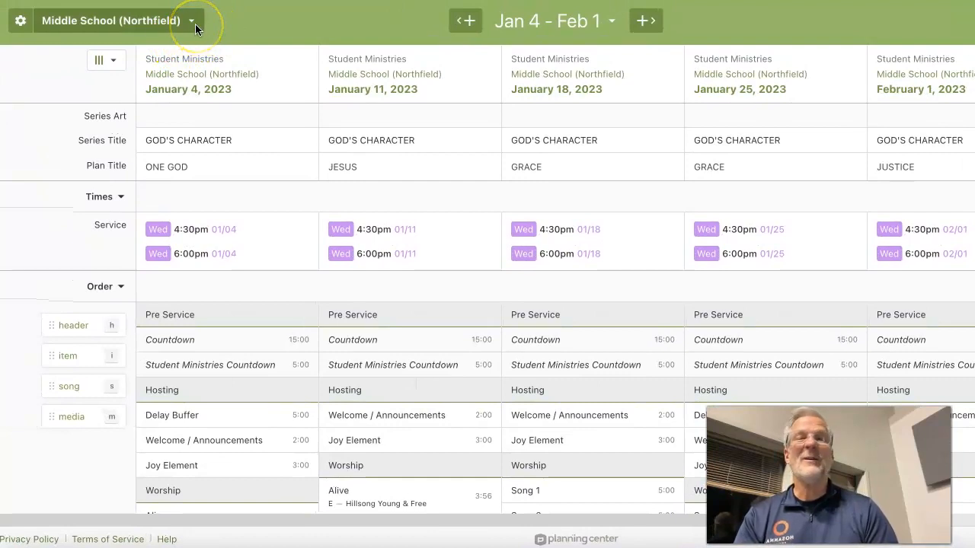
{"action": "left_click", "coordinate": [194, 23]}
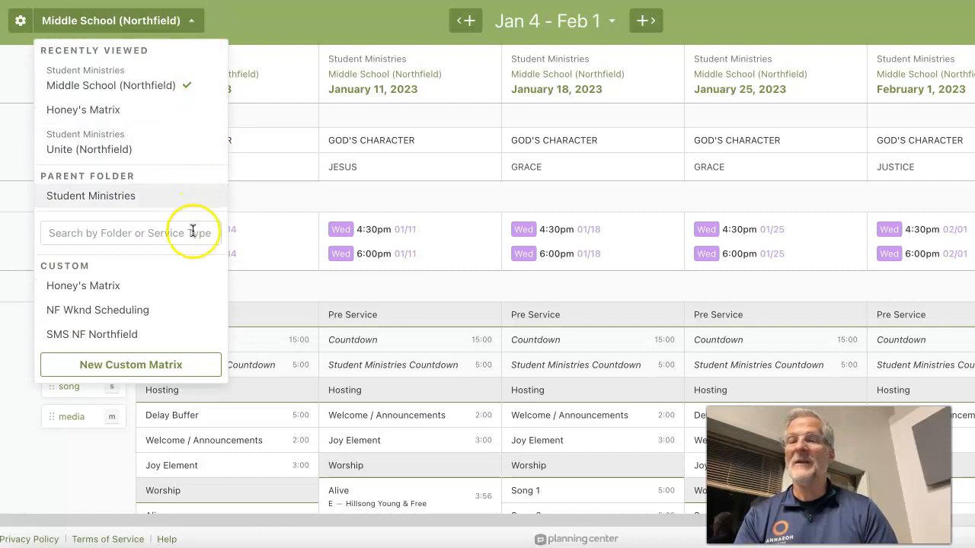
{"action": "left_click", "coordinate": [114, 288]}
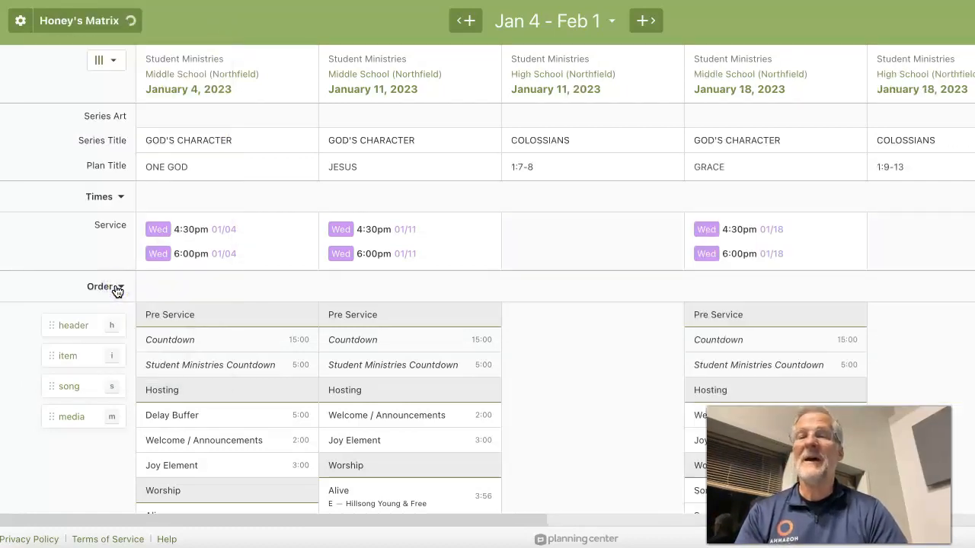